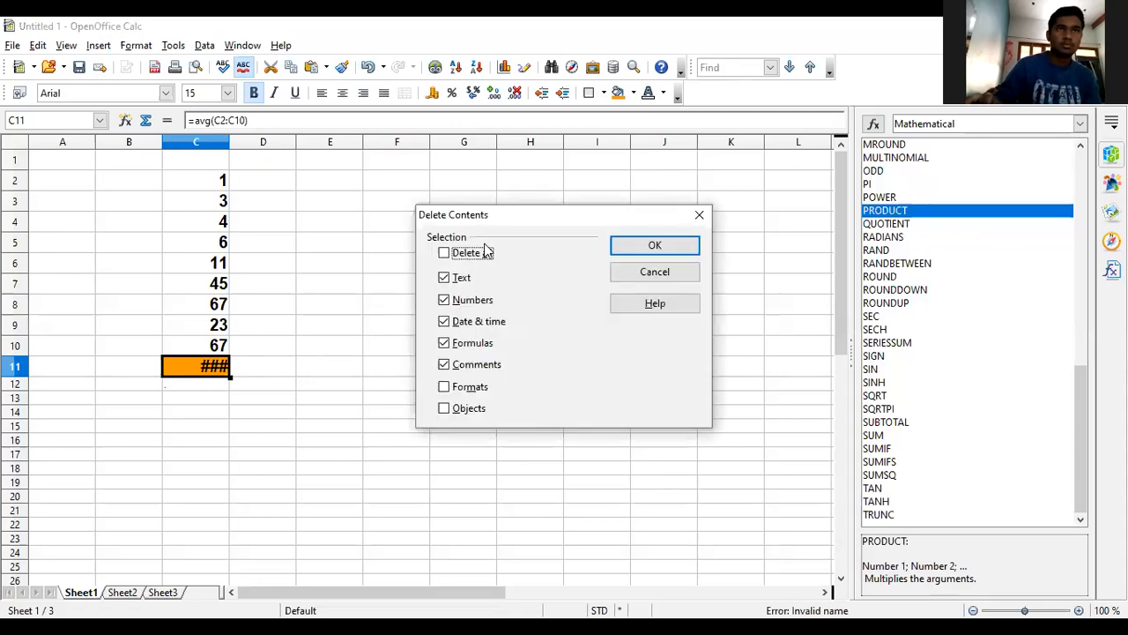
- Clear the average formula from cell C11 while keeping the cell's formatting
key("Return")
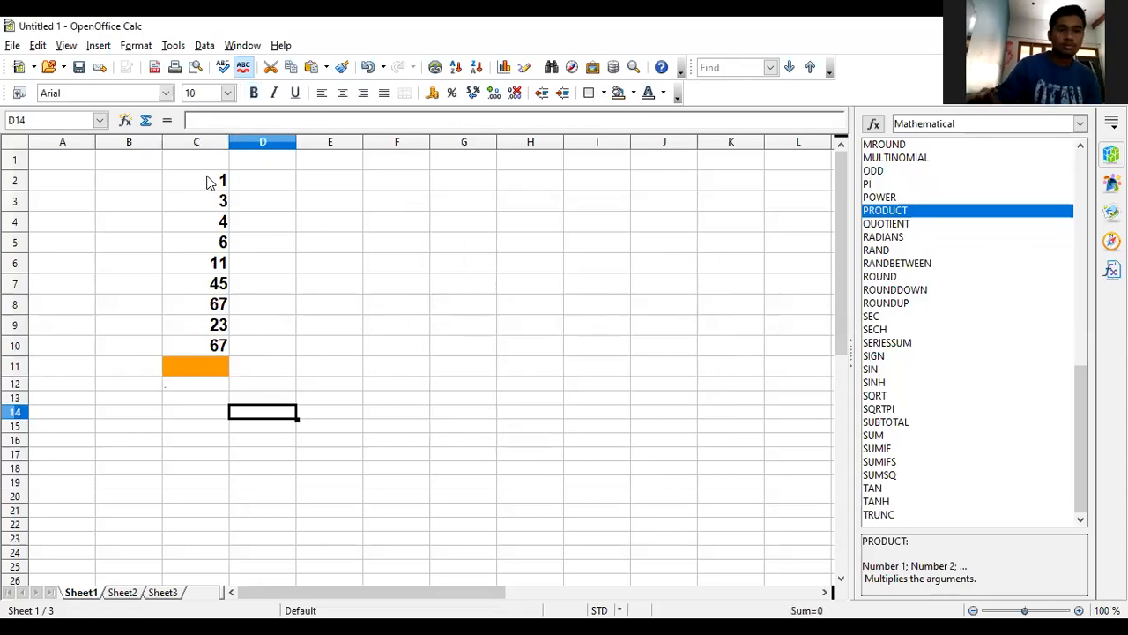
left_click(212, 181)
left_click(293, 224)
- Enter the text AVG in the orange cell C11
left_click(187, 372)
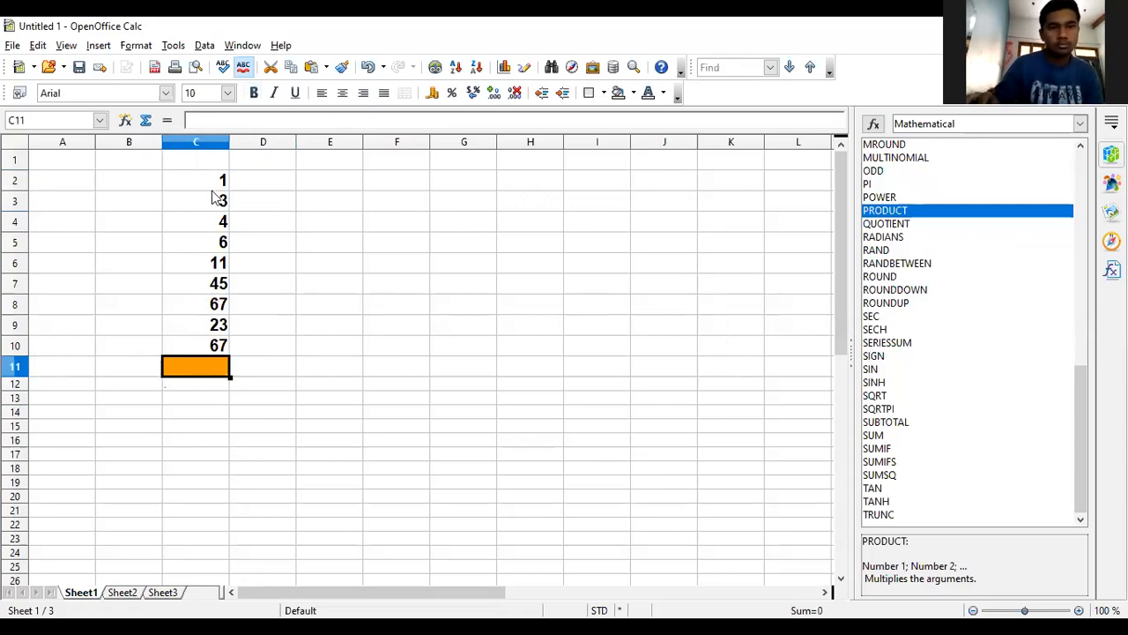
left_click(204, 116)
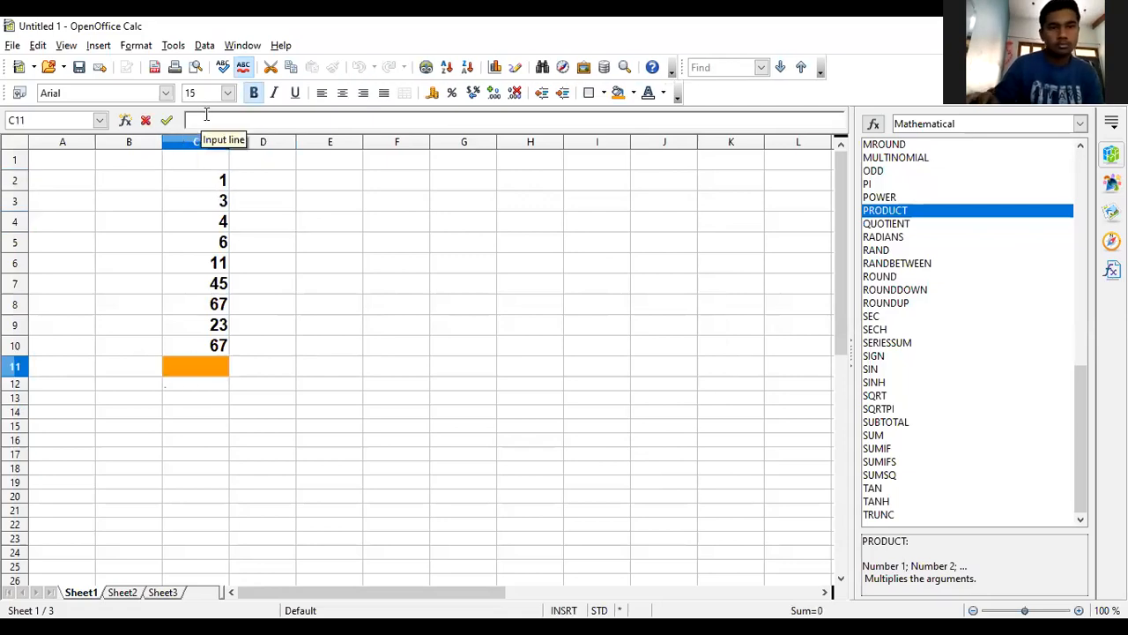
type("AVG")
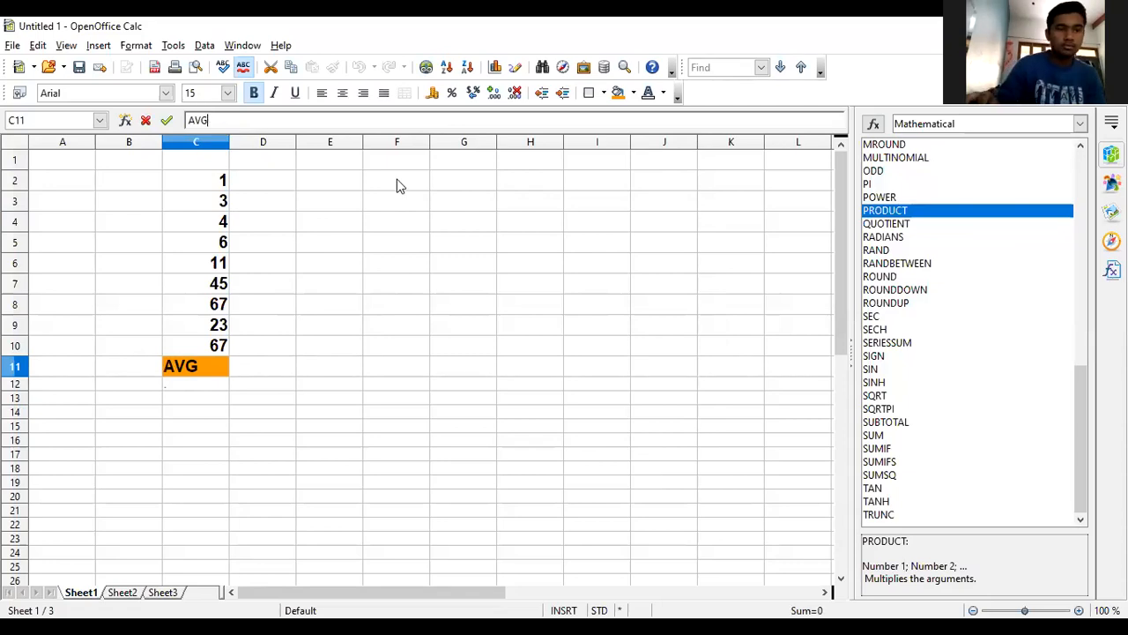
- Look through the Mathematical functions for averaging functions and read the descriptions of AVERAGEIF and AVERAGEIFS
left_click(889, 302)
scroll(888, 282, "up", 5)
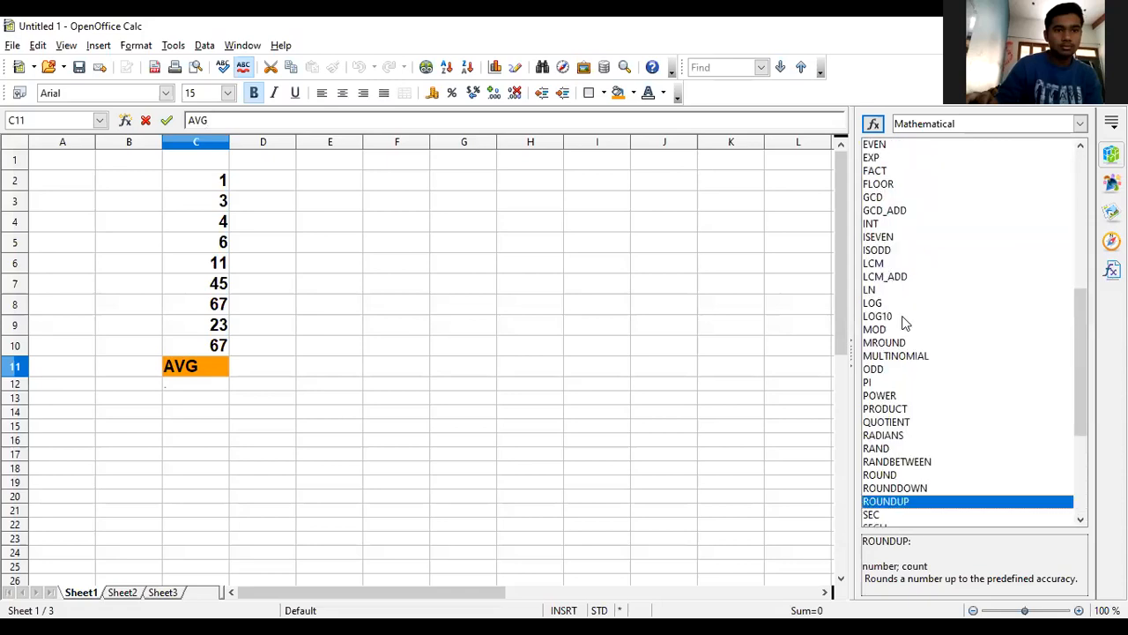
scroll(898, 247, "up", 6)
scroll(921, 298, "down", 2)
scroll(916, 291, "up", 5)
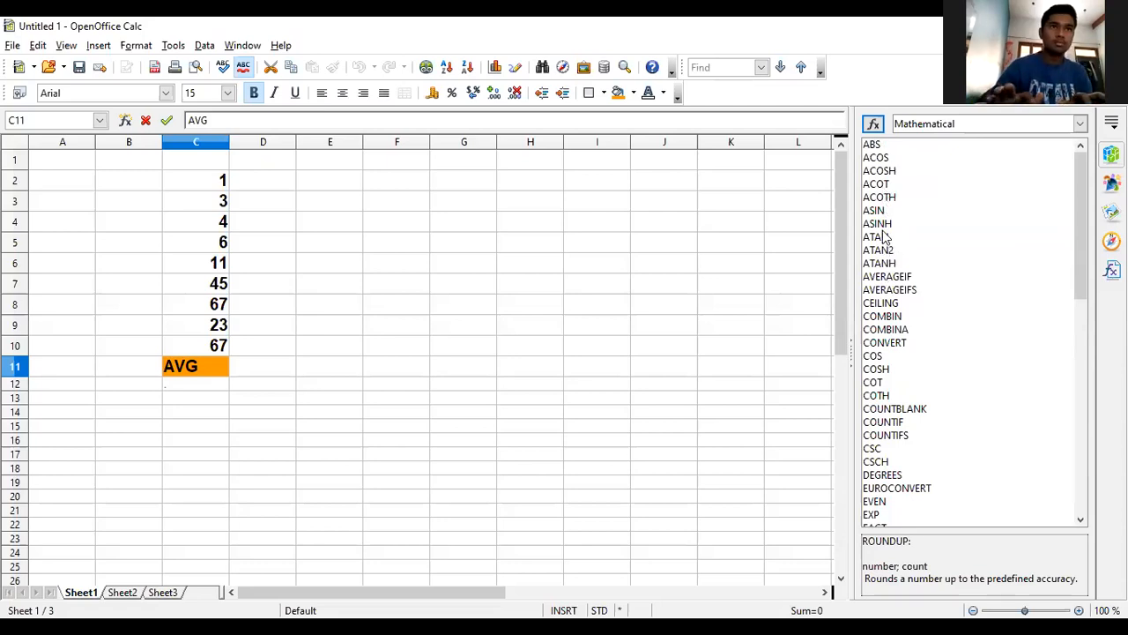
left_click(891, 278)
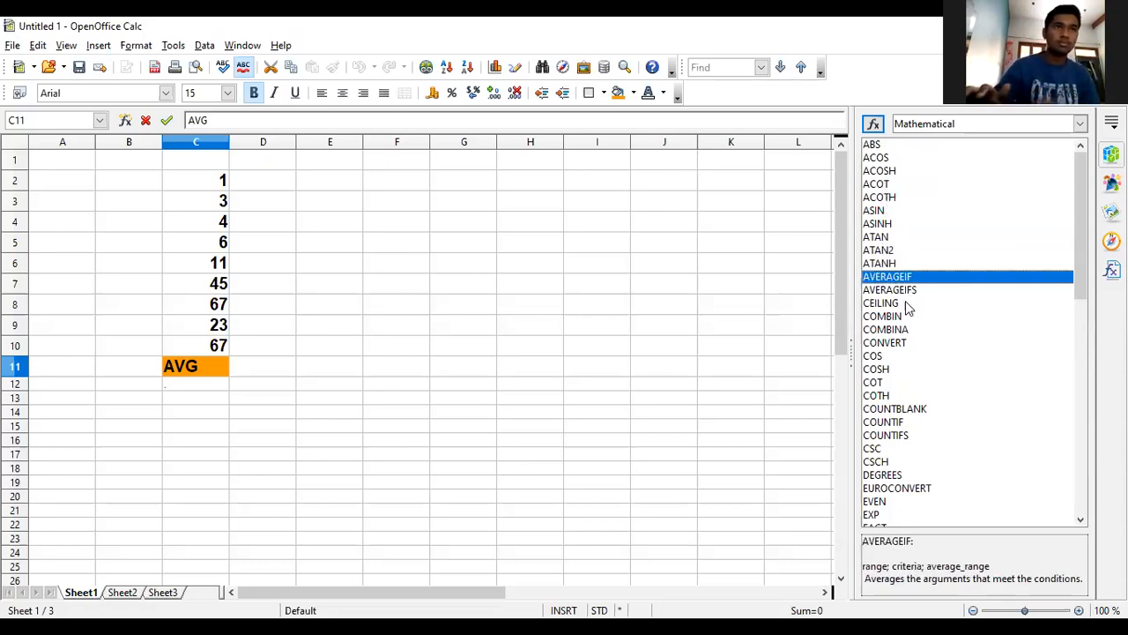
left_click(895, 290)
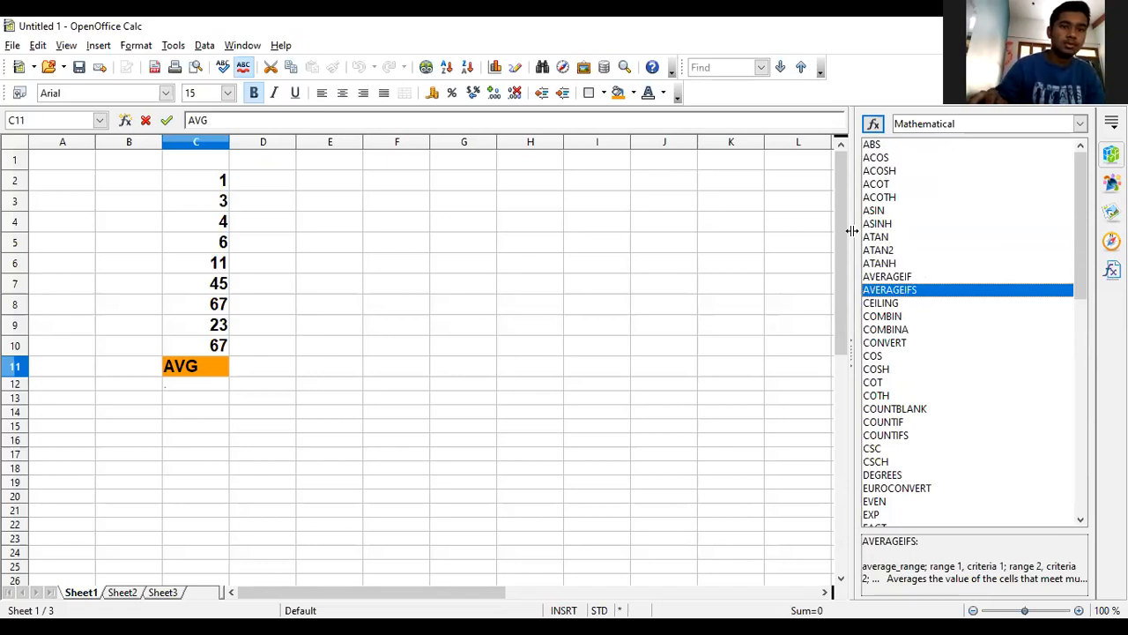
key("Up")
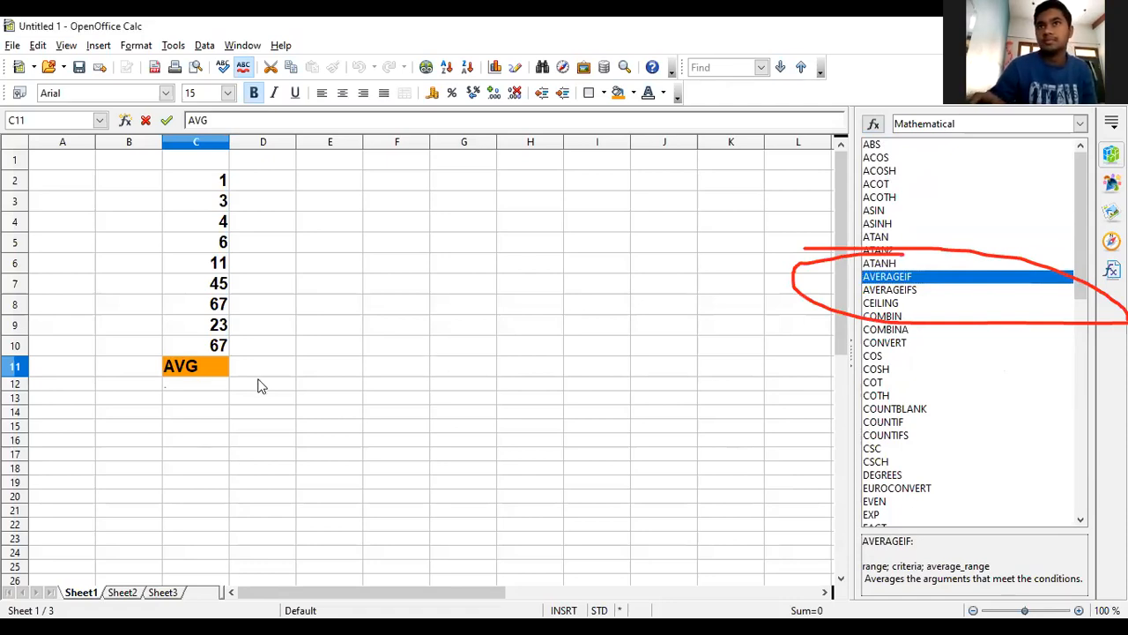
- Commit the AVG text and delete it from cell C11, keeping the formatting
key("Return")
left_click(210, 368)
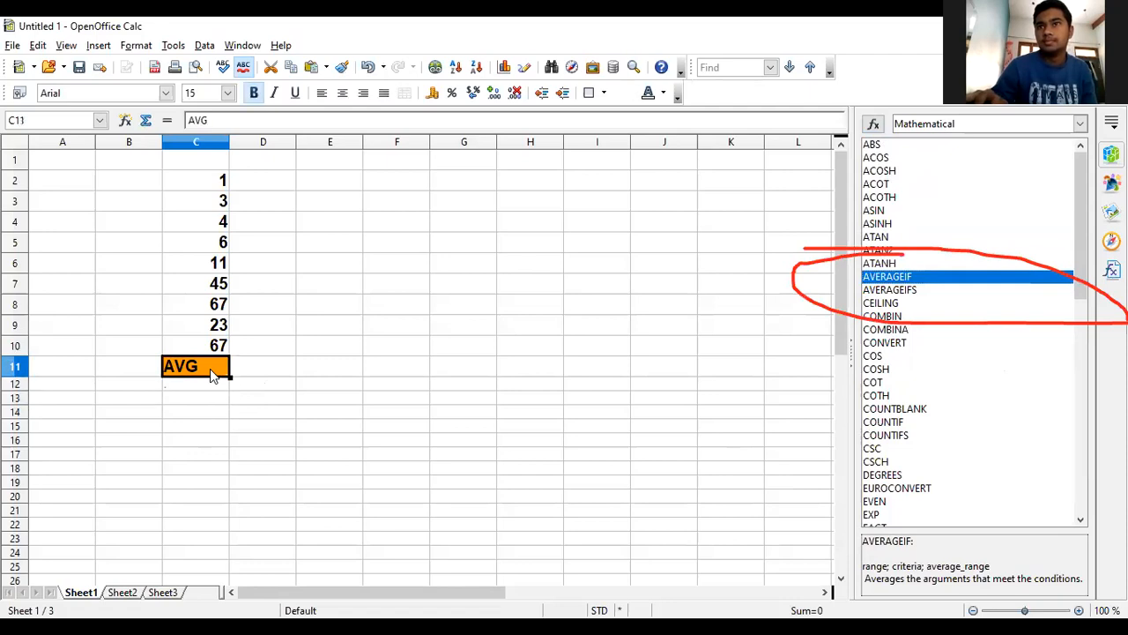
key("Delete")
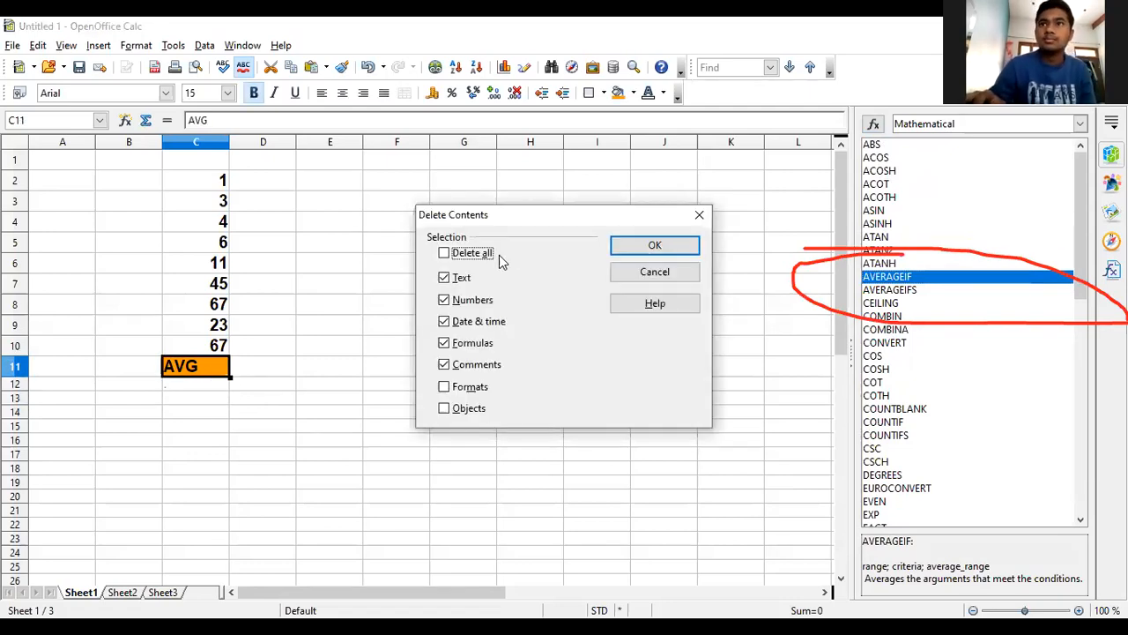
key("Return")
- Try to insert the AVERAGEIF function with the values in C2:C10 selected
left_click_drag(196, 181, 210, 344)
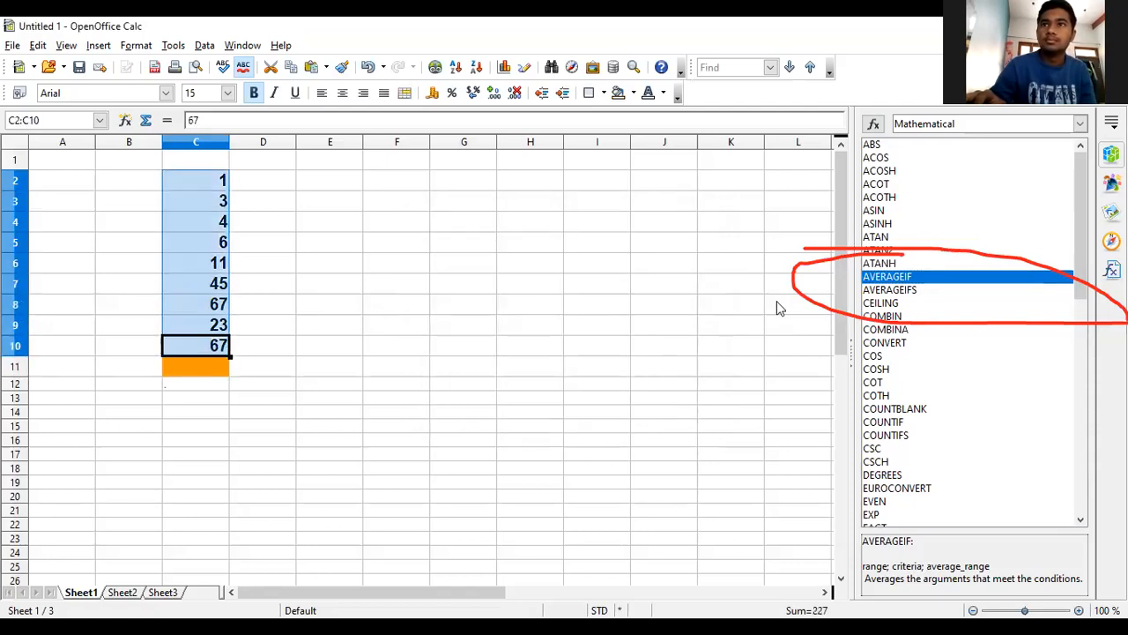
double_click(962, 279)
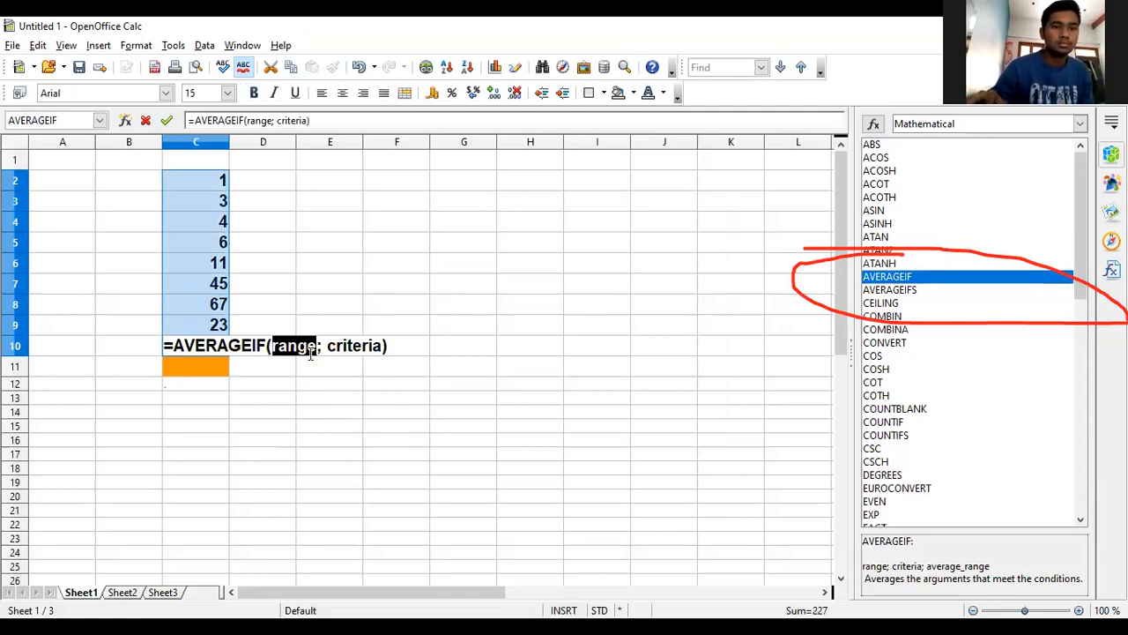
left_click_drag(397, 348, 164, 350)
key("Escape")
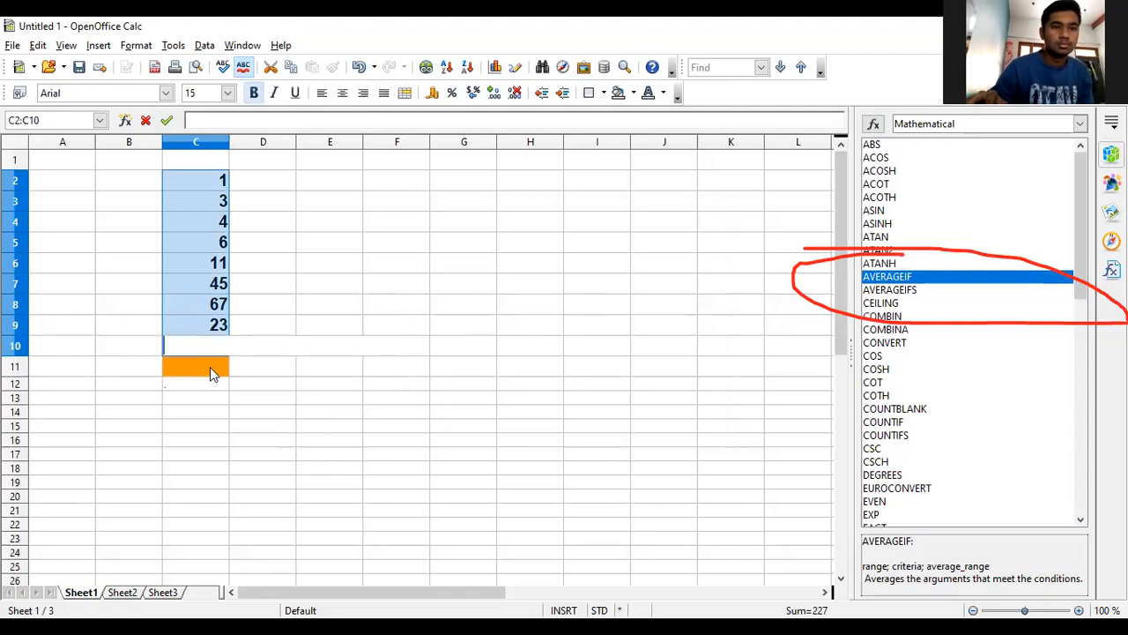
key("ctrl+z")
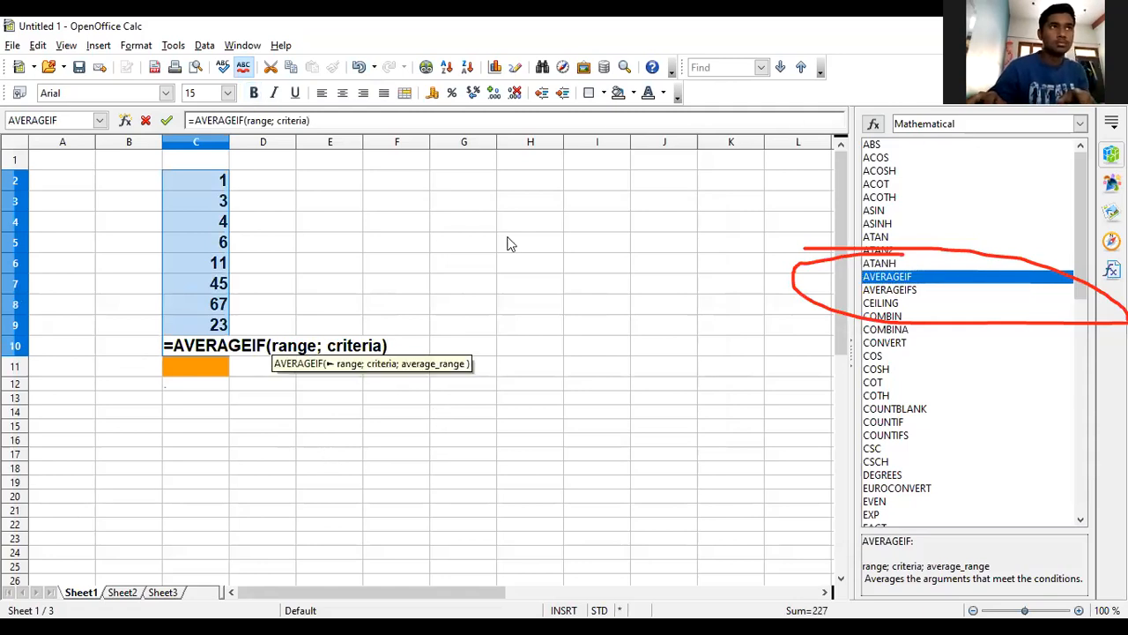
left_click(185, 398)
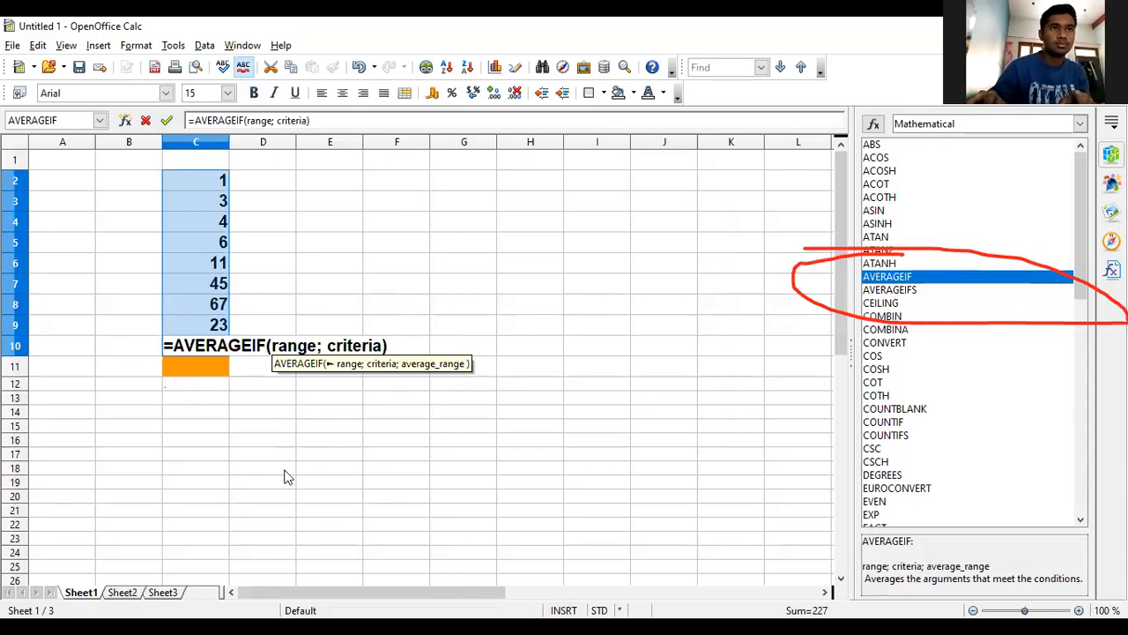
left_click(302, 415)
left_click(195, 367)
left_click(405, 383)
left_click(238, 413)
left_click(195, 367)
key("ctrl+z")
key("ctrl+z")
key("ctrl+z")
key("ctrl+z")
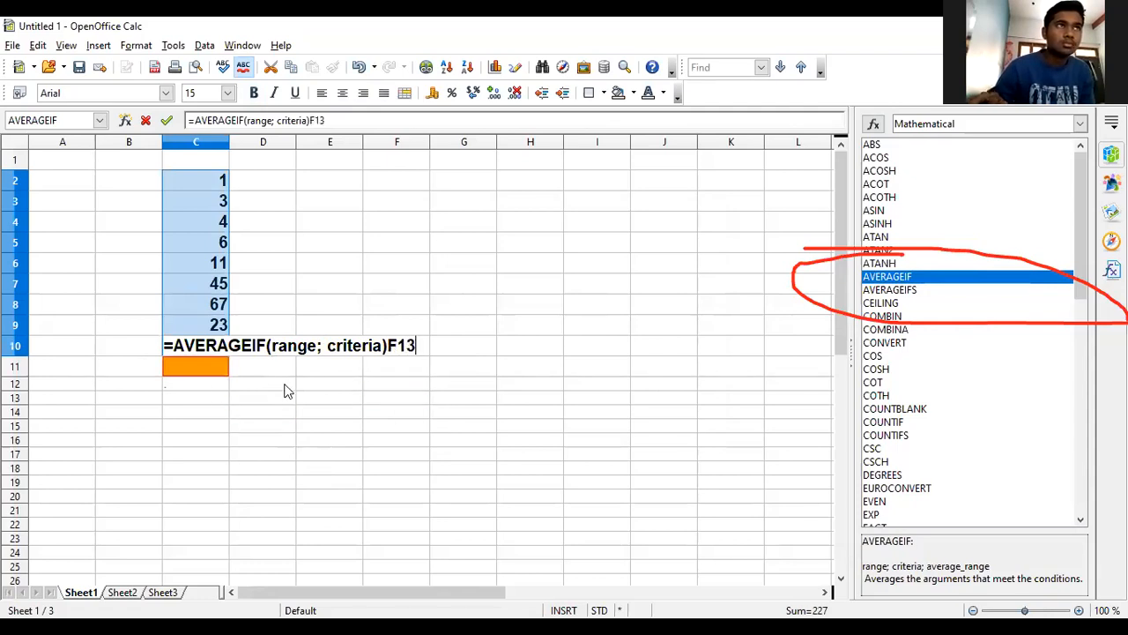
key("ctrl+z")
key("ctrl+z")
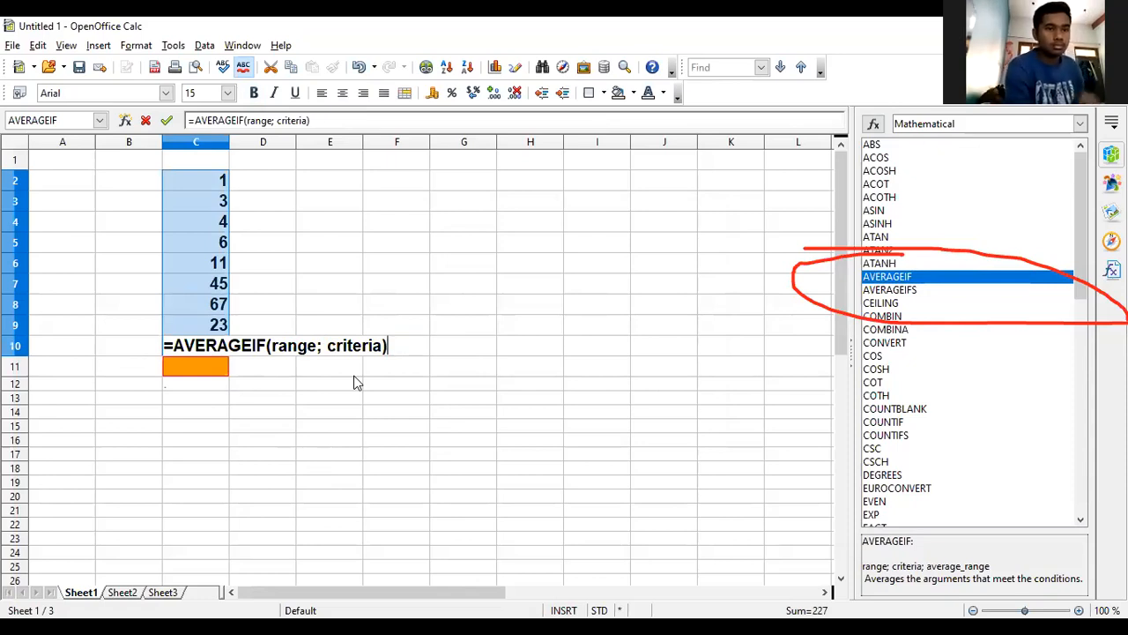
- Clear the AVERAGEIF formula from cell C10 and leave the cell empty
left_click_drag(392, 346, 156, 357)
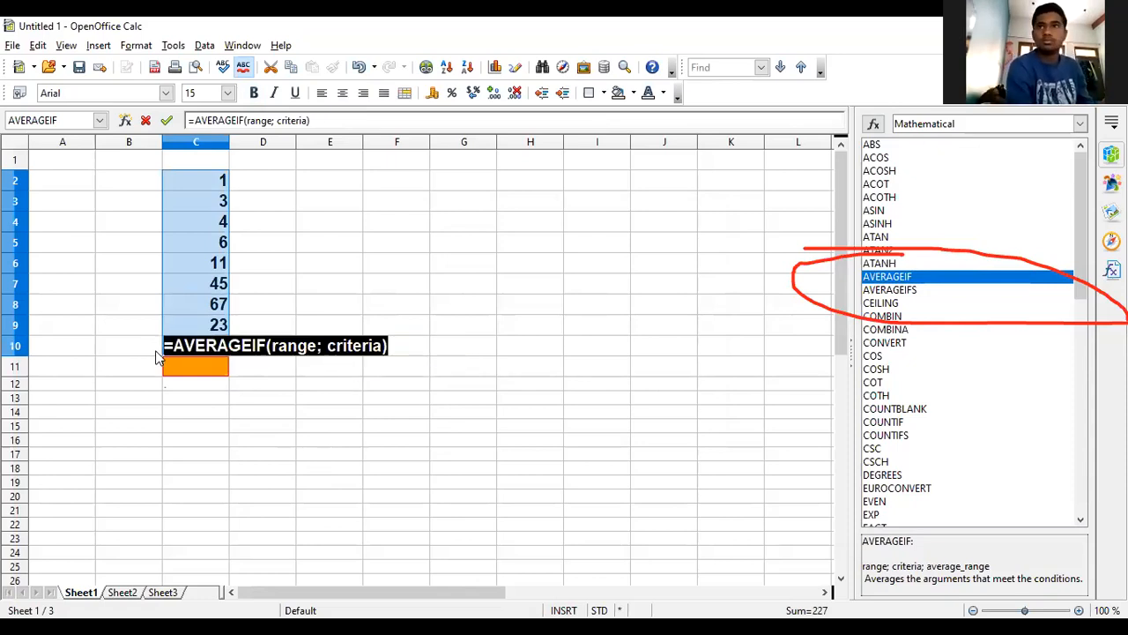
key("BackSpace")
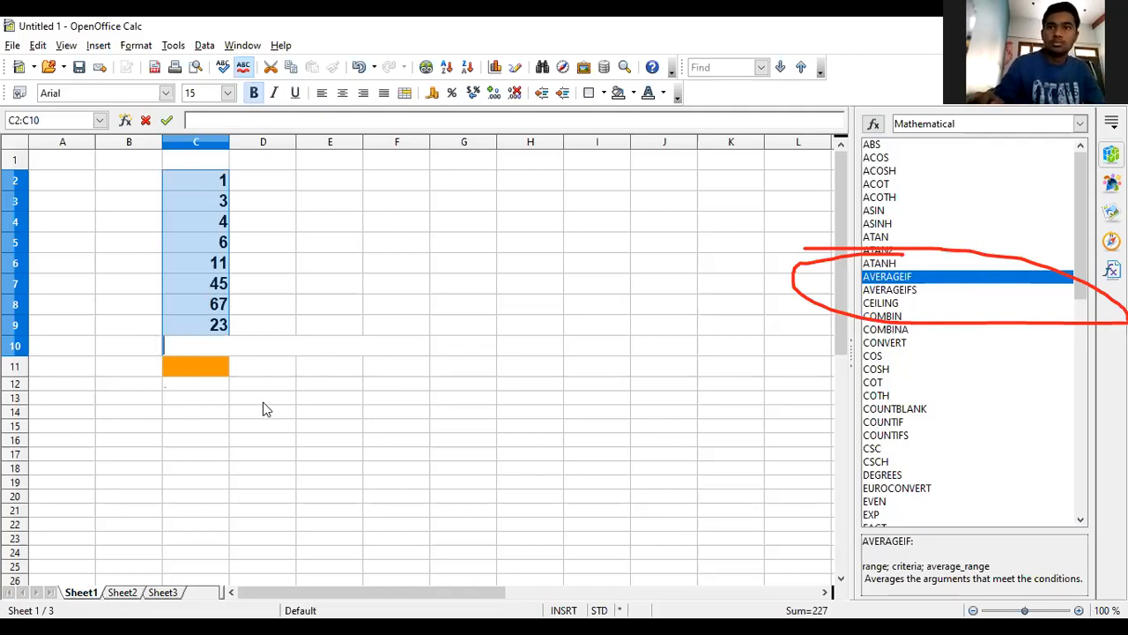
key("ctrl+z")
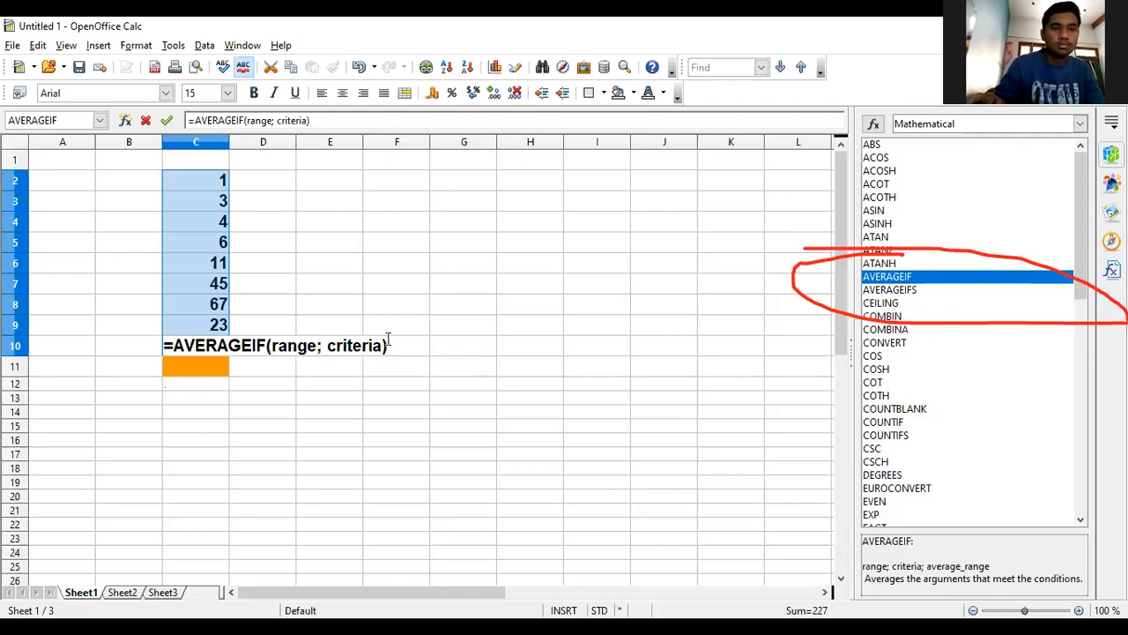
left_click_drag(392, 346, 267, 346)
left_click_drag(9, 294, 1, 296)
key("Escape")
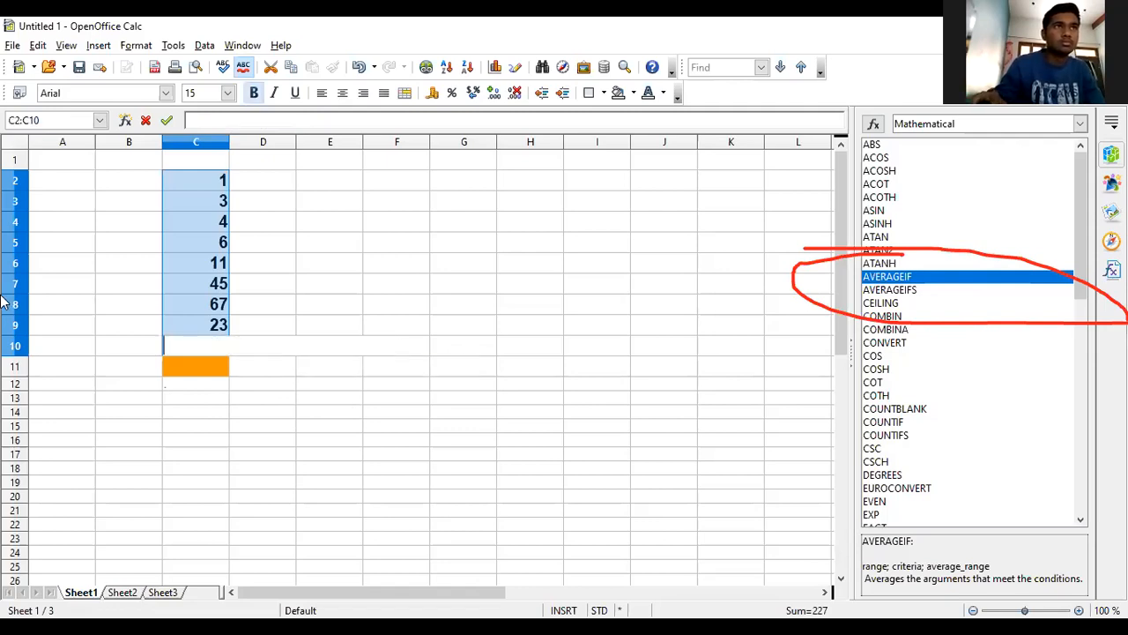
left_click(178, 367)
left_click(215, 121)
- Enter 45 in the empty cell C10 at the end of the number column
left_click_drag(211, 187, 216, 324)
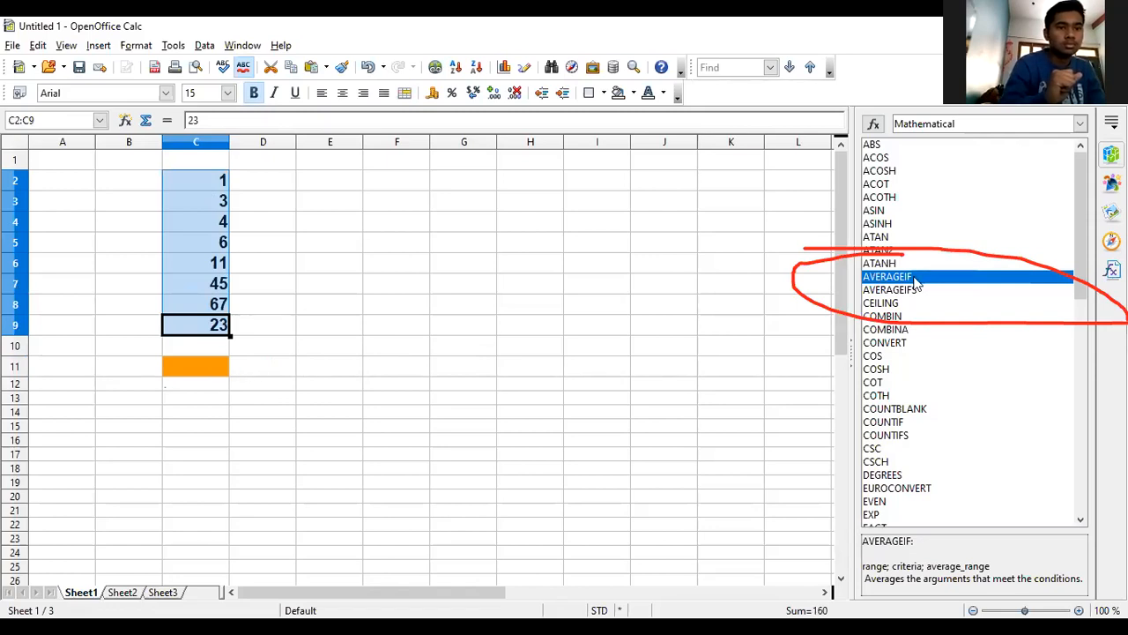
left_click(193, 340)
key("Down")
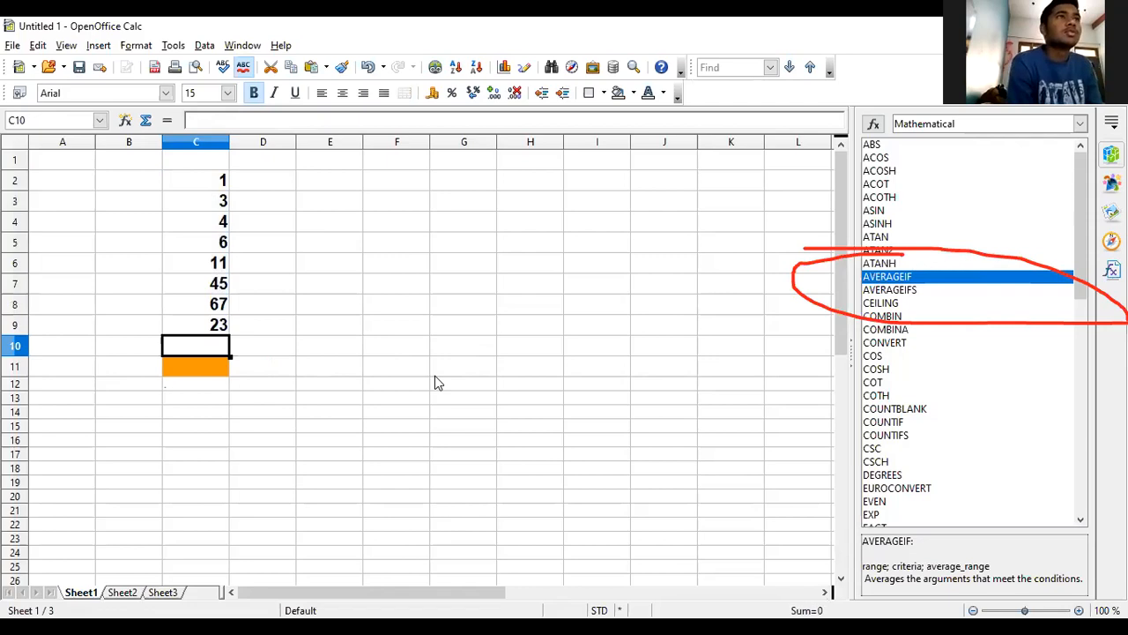
type("45")
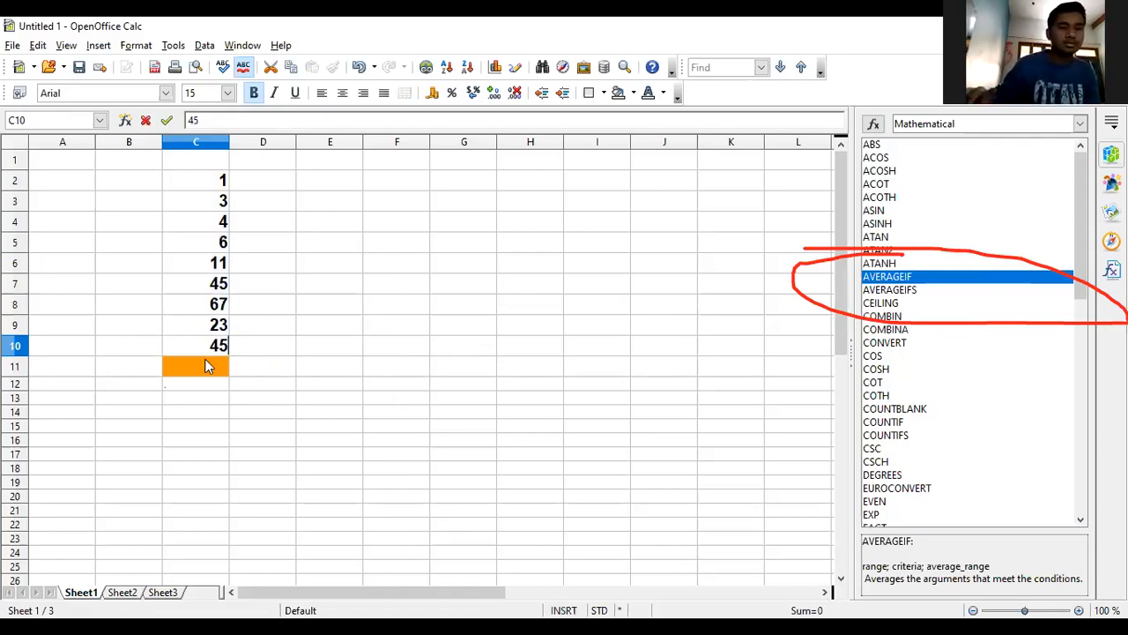
- Calculate the average of the number column in cell C11 with the formula =AVERAGE(C2:C10)
left_click(207, 366)
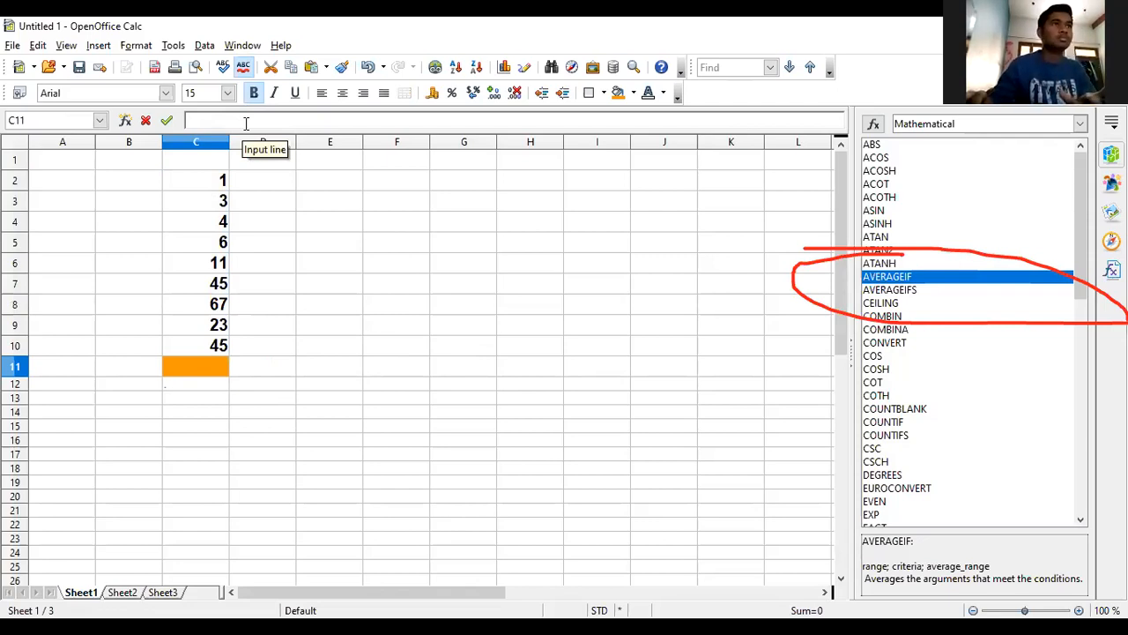
type("=AVERAGE")
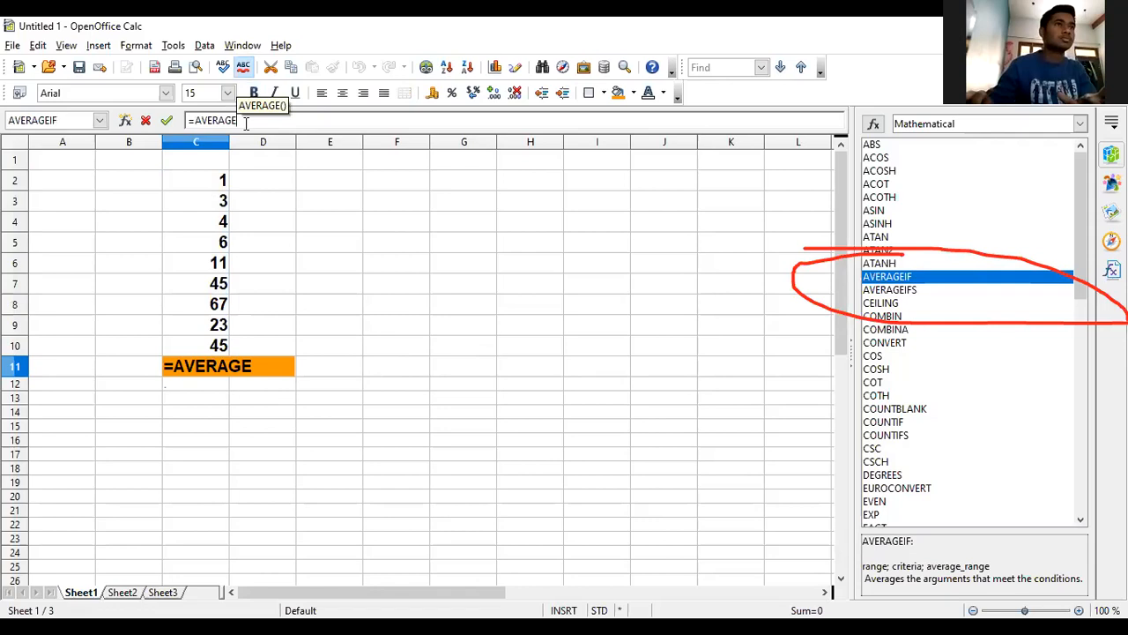
type("(")
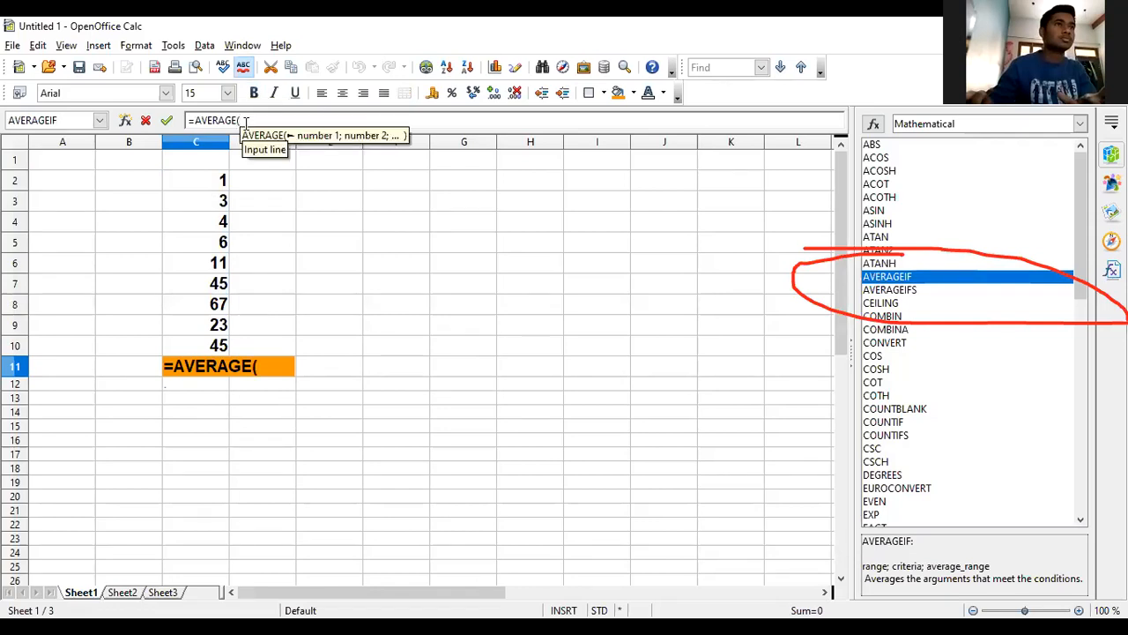
type("C2")
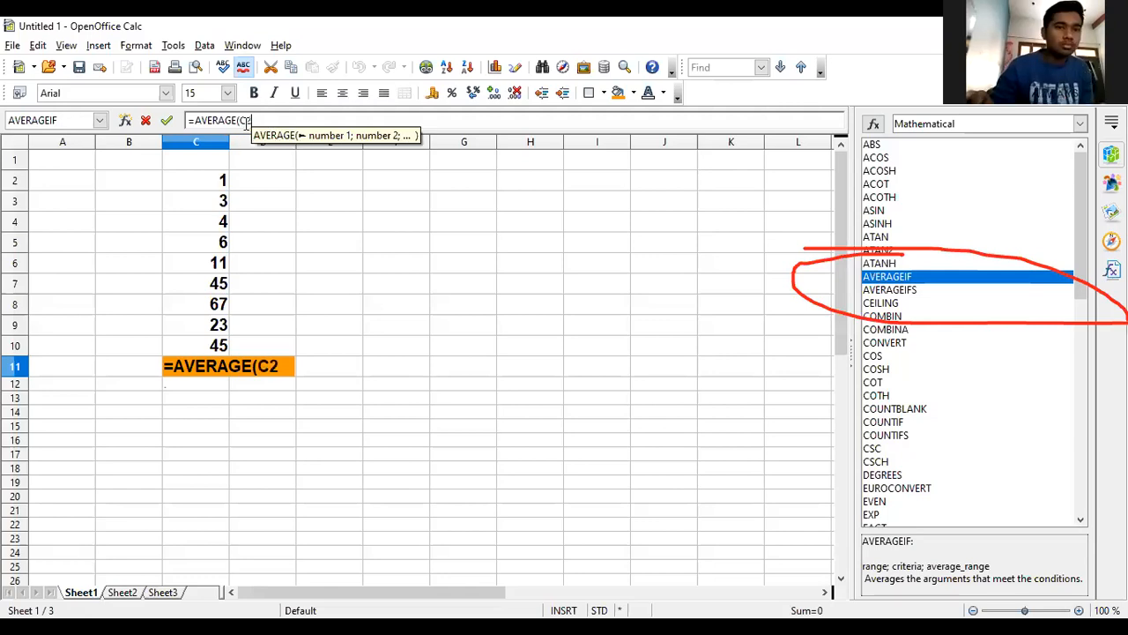
type(":")
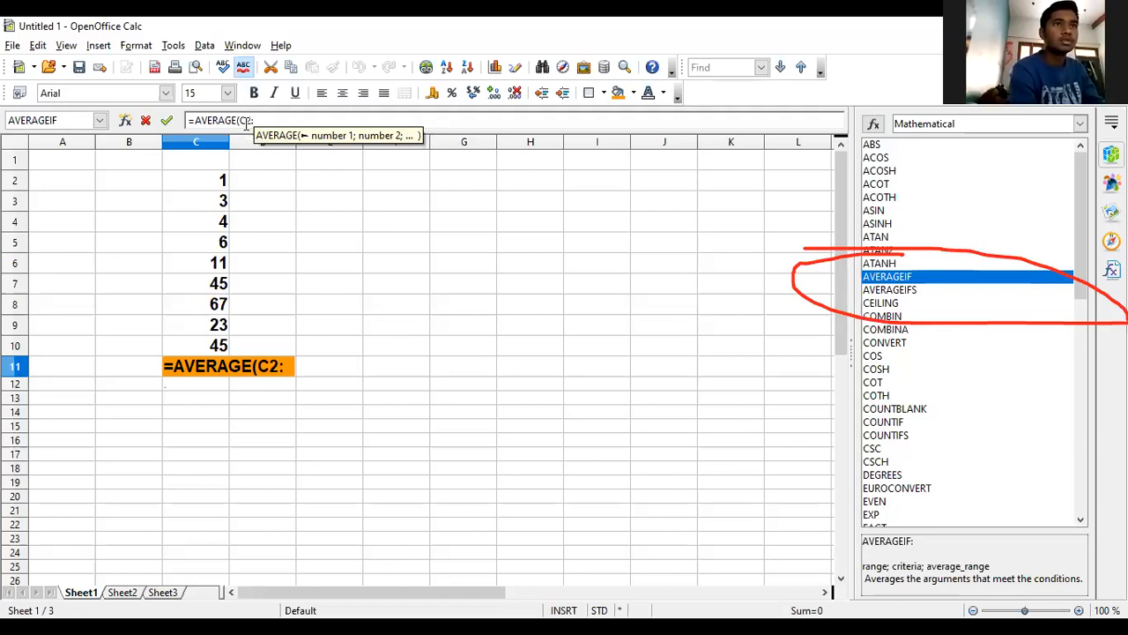
type("C10")
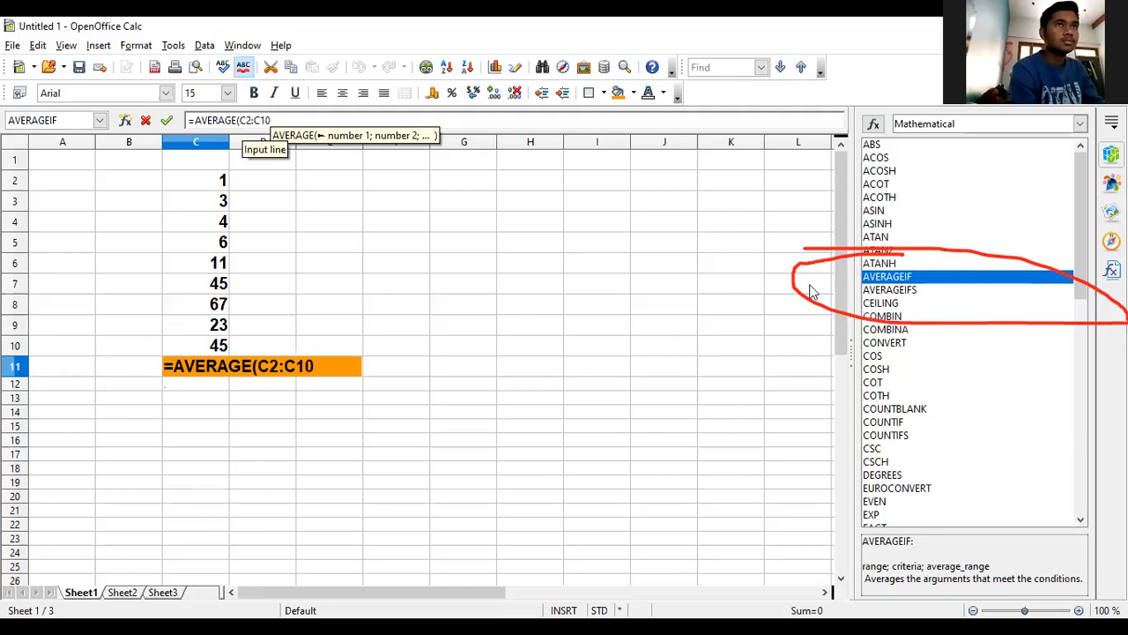
key("Return")
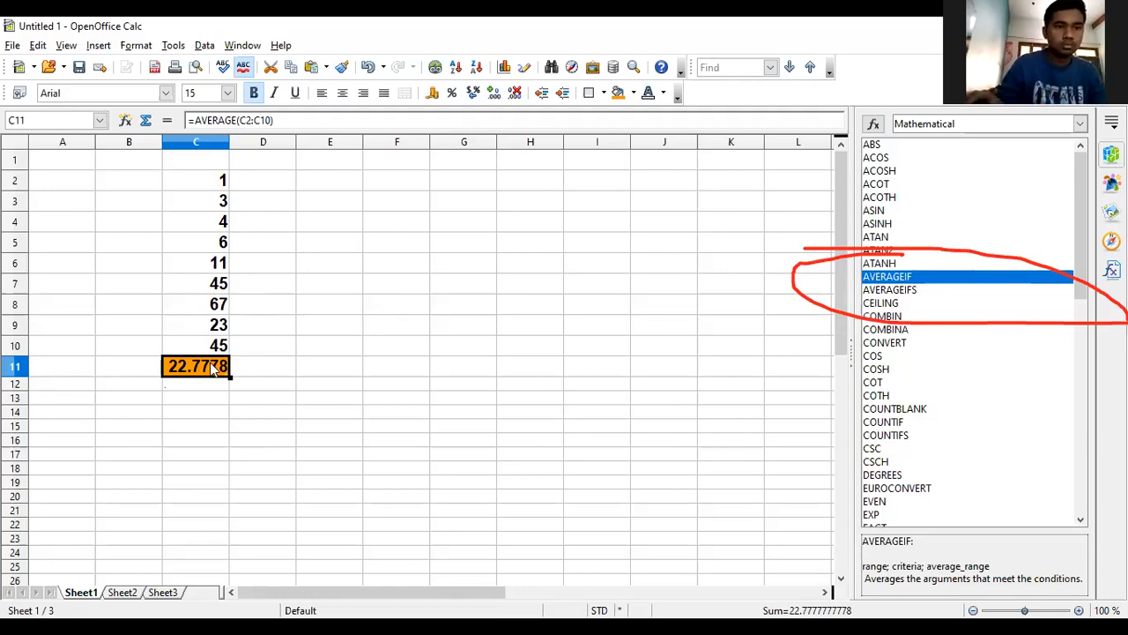
- Delete the AVERAGE formula from cell C11 while keeping the cell's formatting
key("Delete")
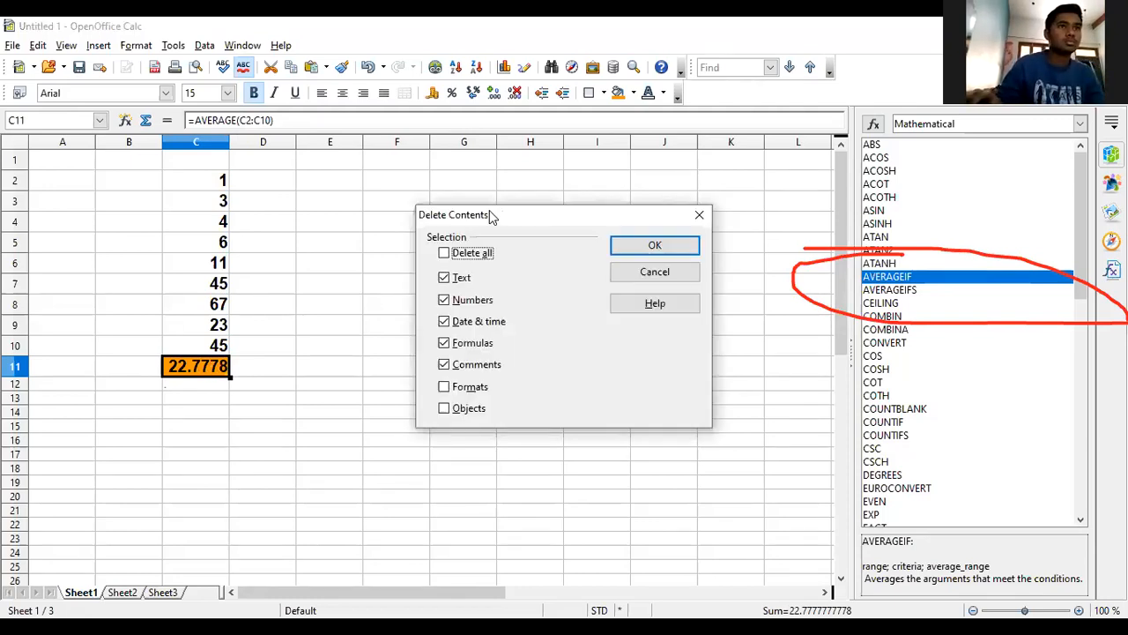
left_click_drag(490, 215, 166, 205)
key("Return")
- Try the ABS function in cell C10 with cell C20 as its argument
left_click_drag(222, 182, 212, 342)
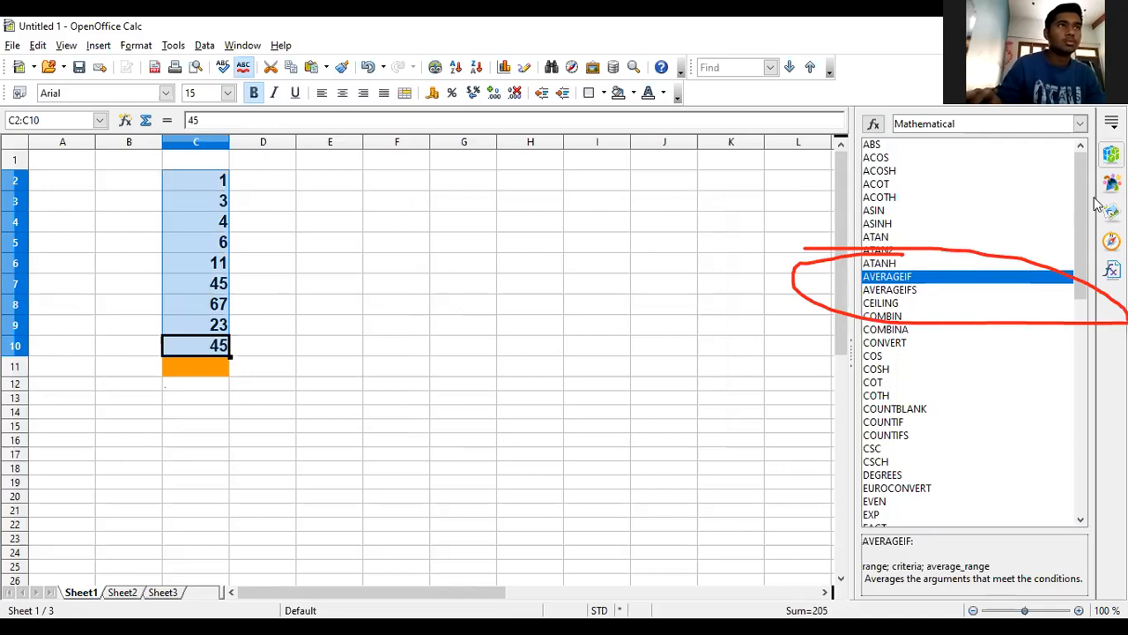
mouse_move(1081, 215)
left_mouse_down()
mouse_move(1080, 246)
mouse_move(1079, 225)
left_mouse_up()
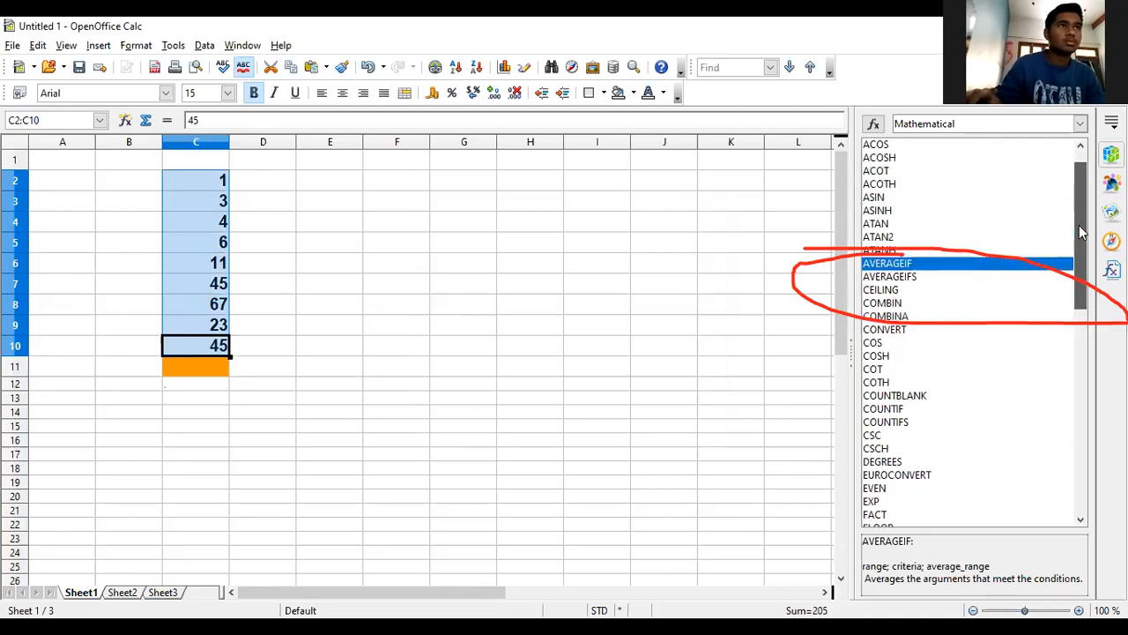
left_click_drag(1080, 187, 926, 157)
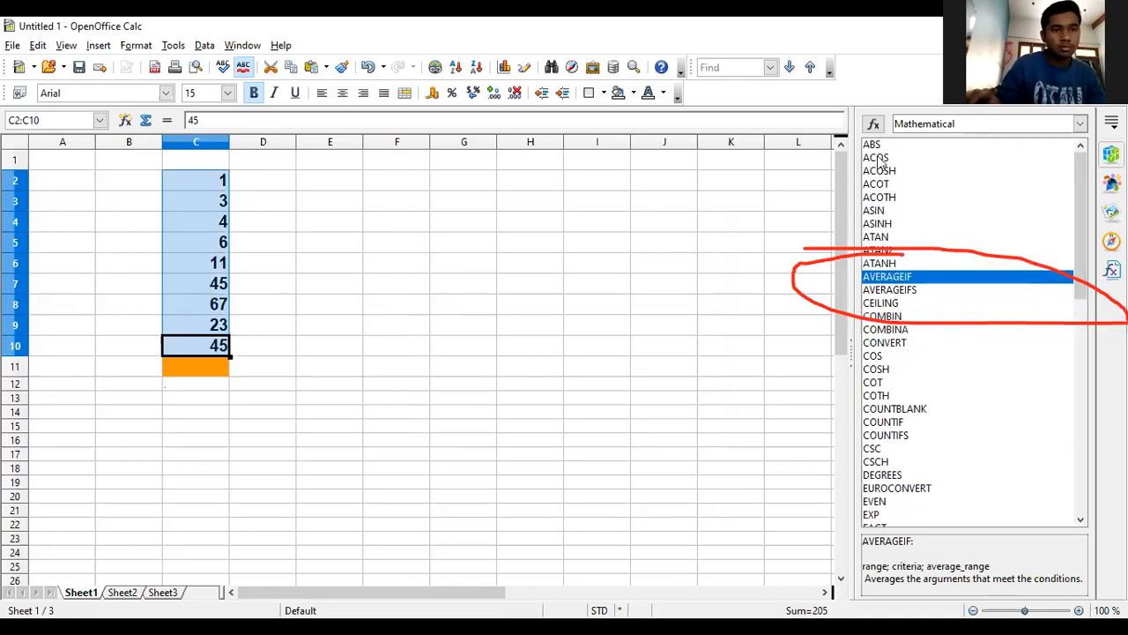
double_click(883, 145)
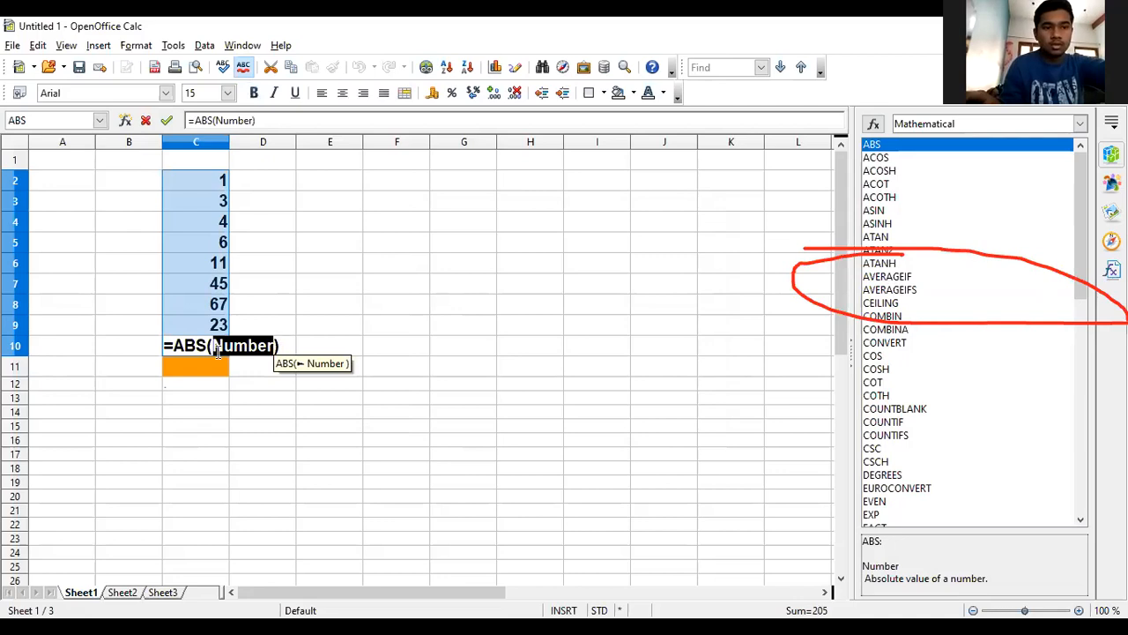
left_click(195, 495)
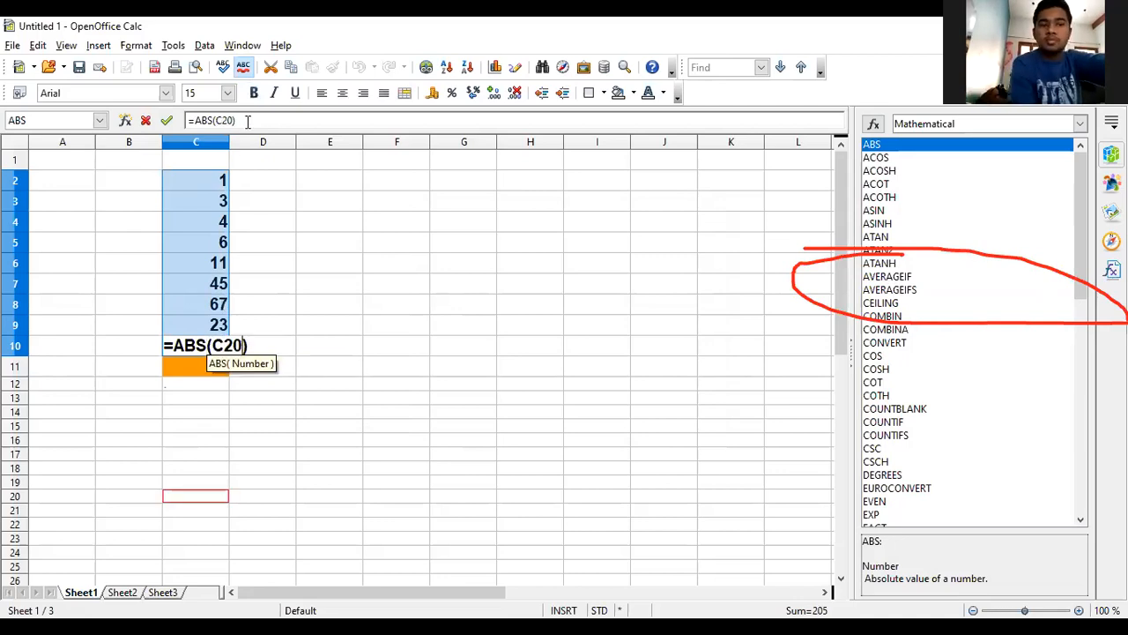
- Replace the ABS formula in cell C10 with the number 45
left_click_drag(247, 121, 63, 120)
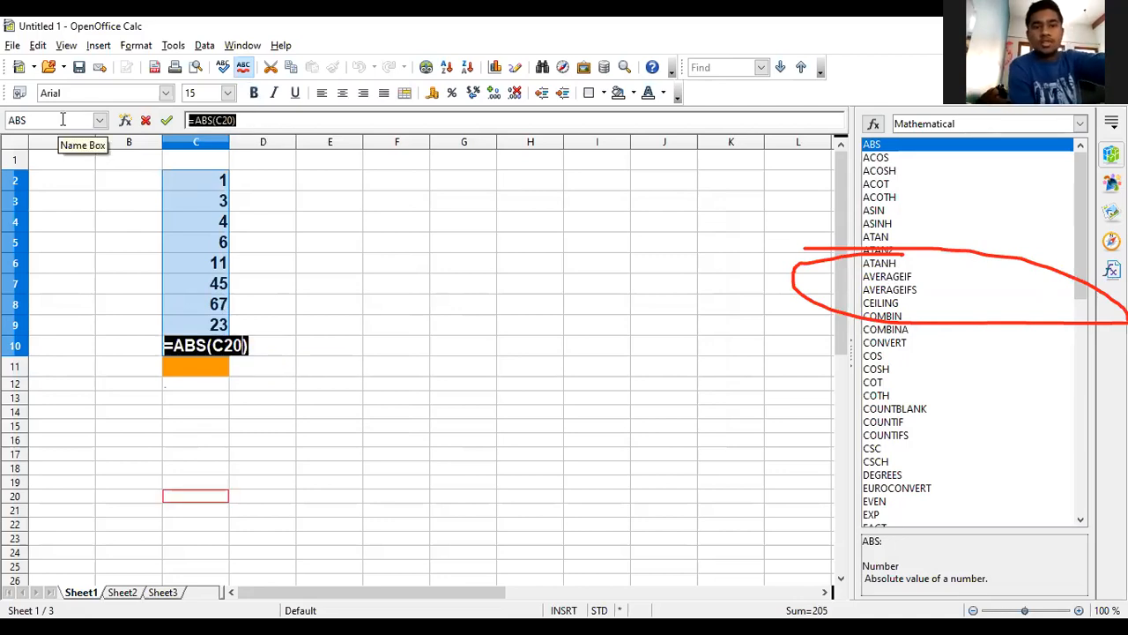
key("Delete")
left_click_drag(247, 119, 8, 71)
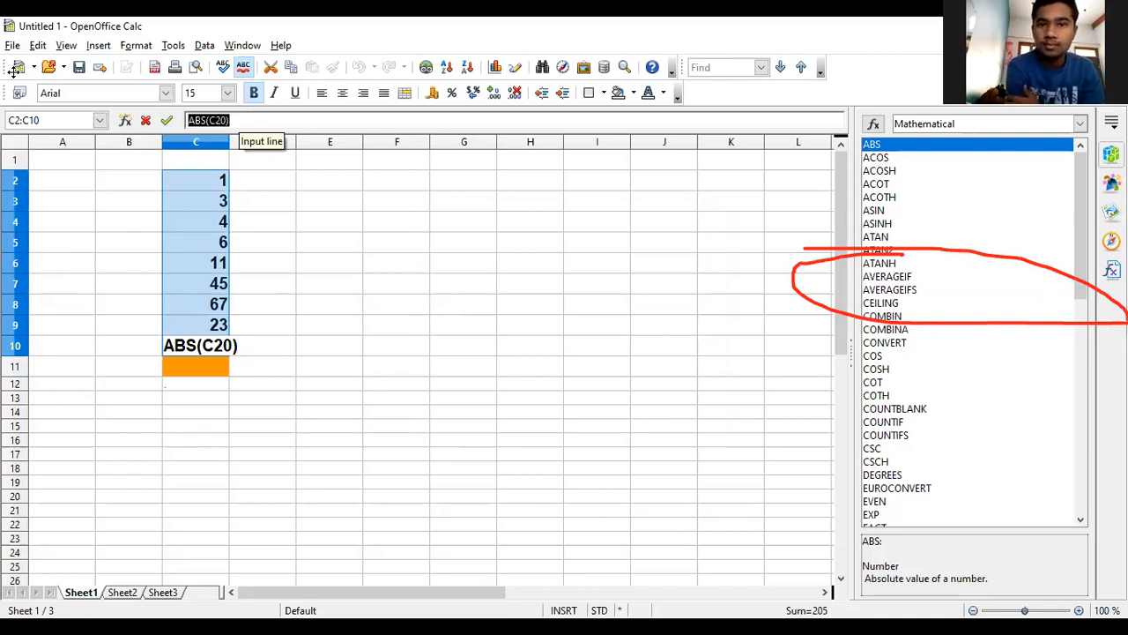
key("Delete")
type("45")
key("Return")
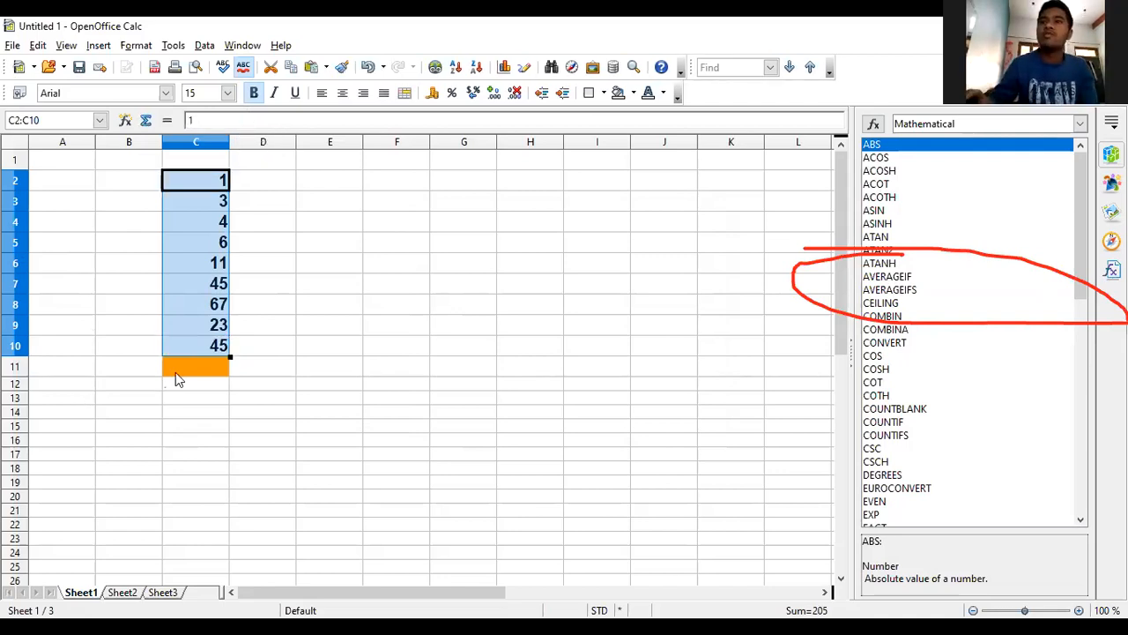
- Calculate the average of cells C2 to C10 in cell C11 with the formula =AVERAGE(C2:C10)
left_click(485, 370)
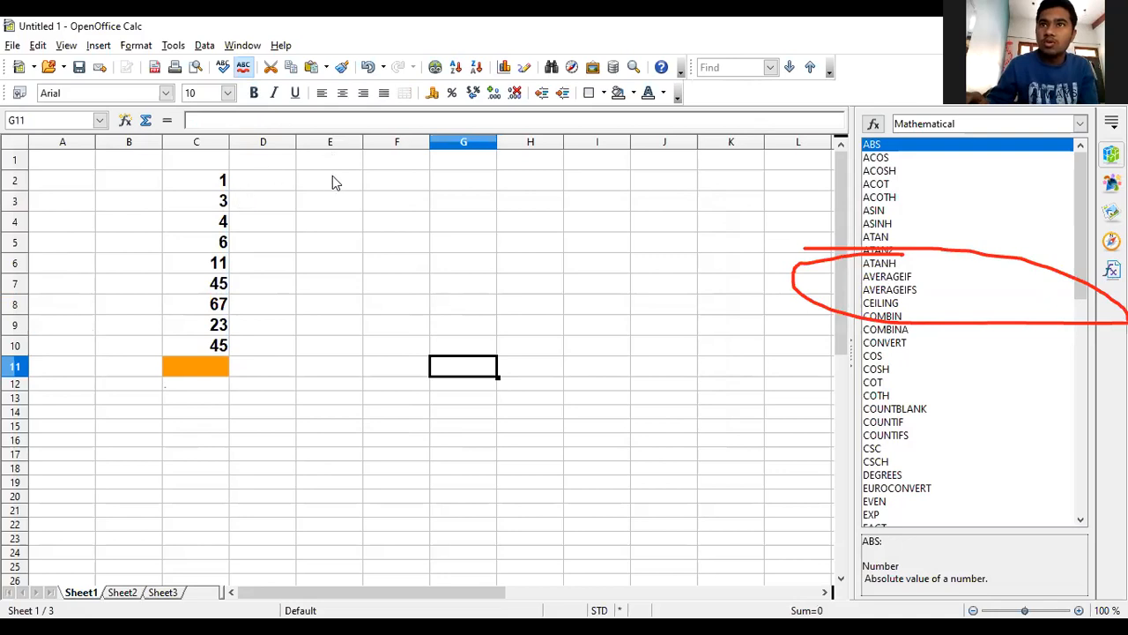
left_click(225, 182)
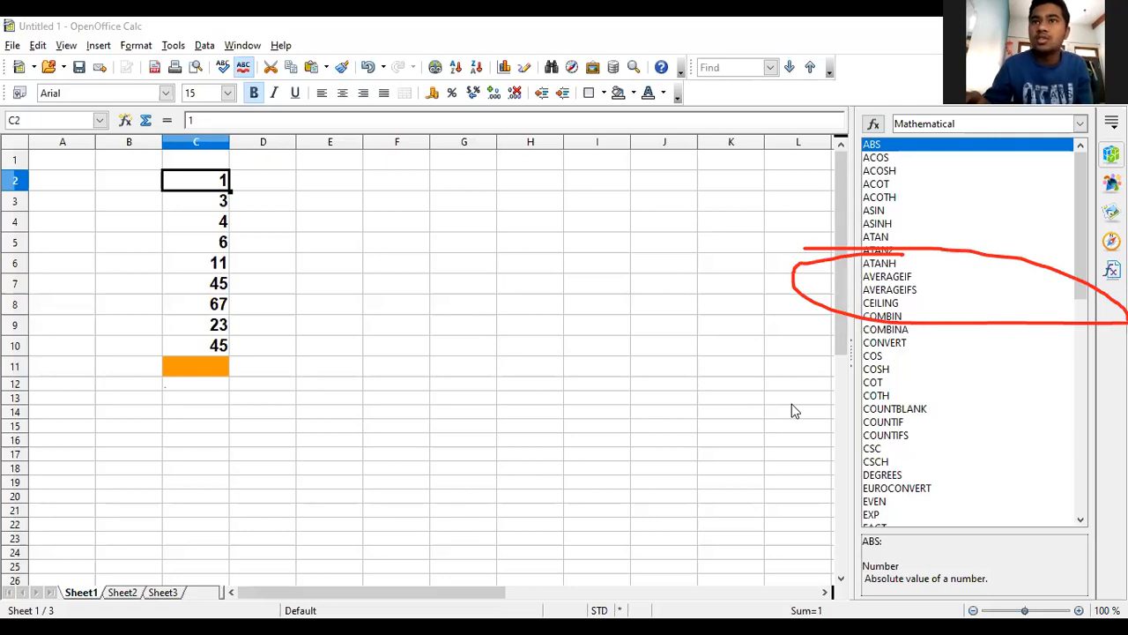
left_click(211, 366)
left_click(236, 118)
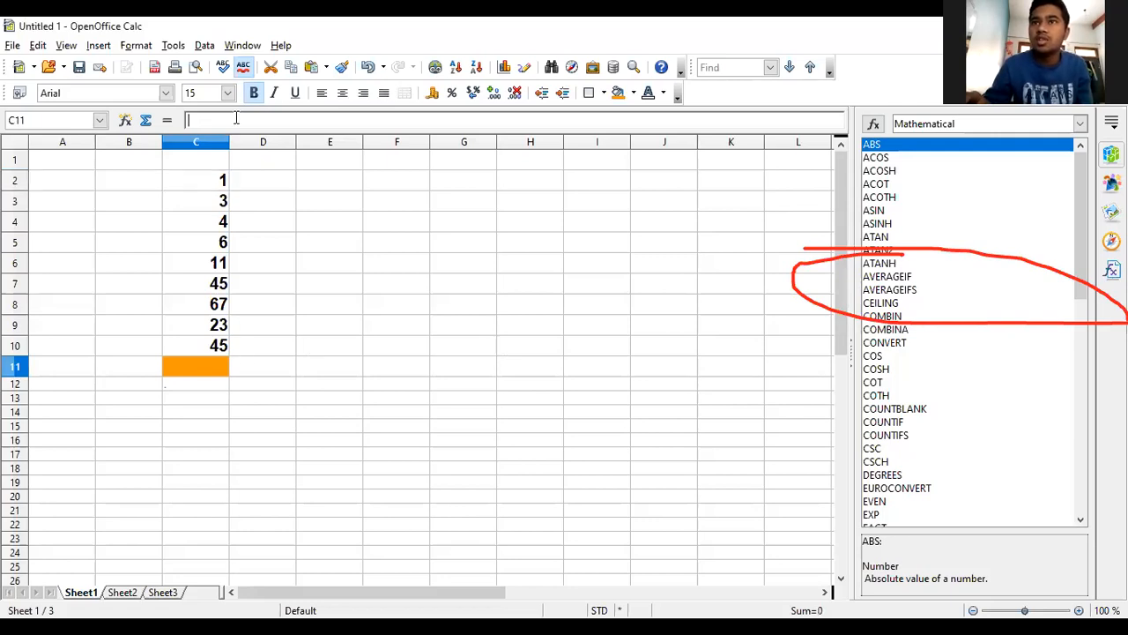
type("=A")
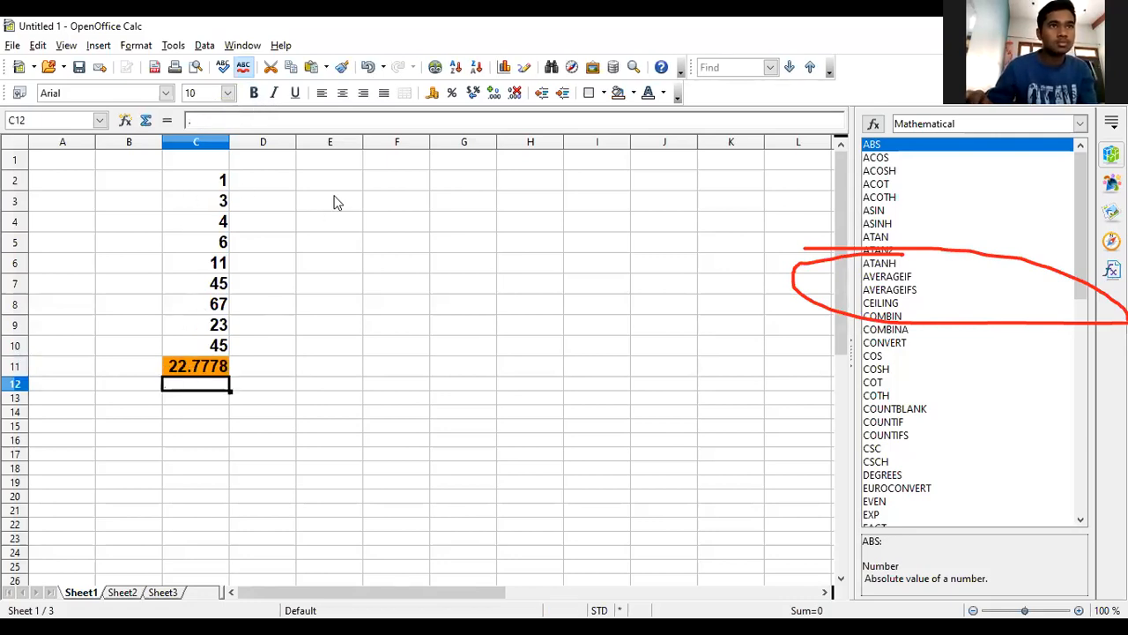
key("Up")
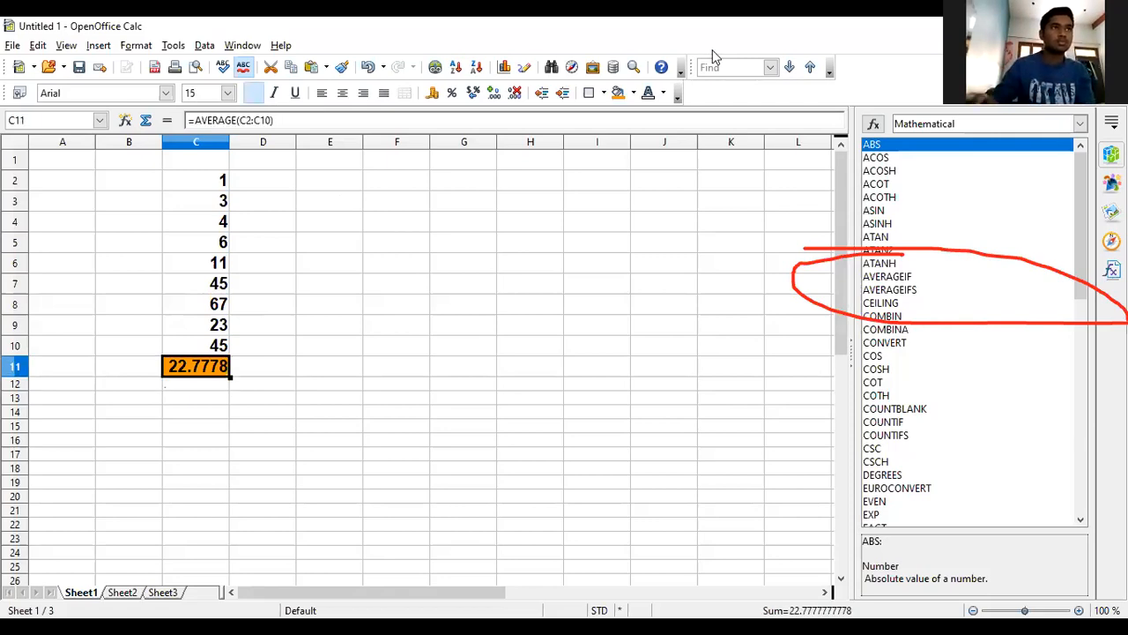
mouse_move(203, 103)
left_mouse_down()
mouse_move(369, 155)
mouse_move(68, 96)
left_mouse_up()
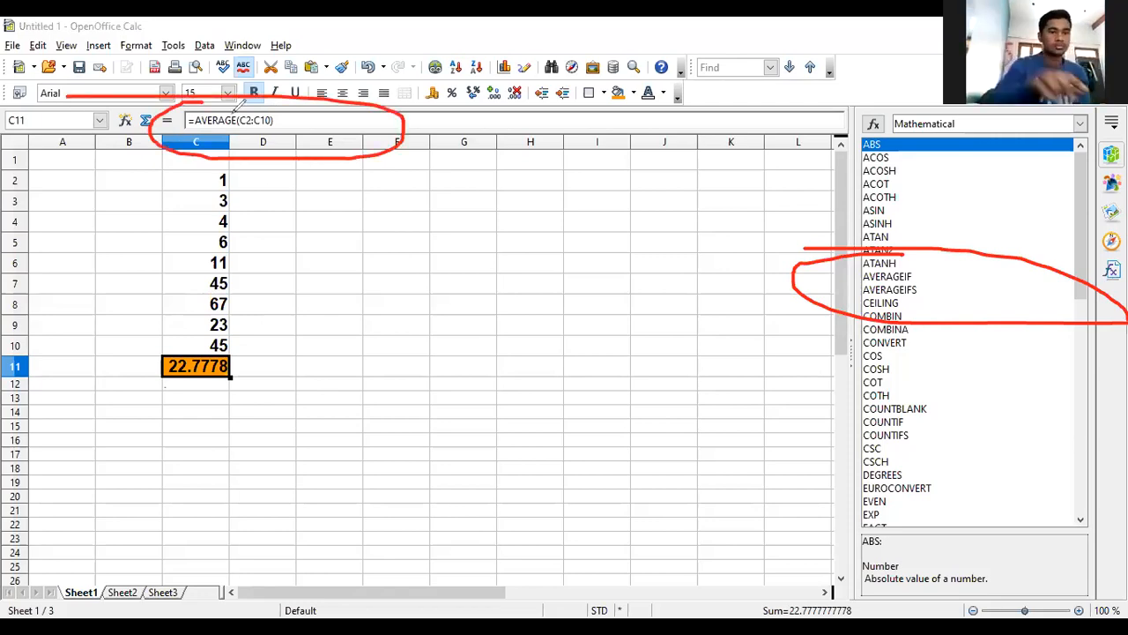
mouse_move(151, 136)
left_mouse_down()
mouse_move(138, 342)
mouse_move(87, 353)
left_mouse_up()
mouse_move(251, 182)
left_mouse_down()
mouse_move(277, 251)
mouse_move(272, 332)
mouse_move(253, 324)
left_mouse_up()
mouse_move(314, 238)
left_mouse_down()
mouse_move(320, 214)
mouse_move(341, 283)
mouse_move(377, 265)
mouse_move(406, 290)
mouse_move(424, 262)
left_mouse_up()
mouse_move(351, 325)
left_mouse_down()
mouse_move(336, 355)
mouse_move(425, 357)
mouse_move(429, 339)
mouse_move(432, 351)
mouse_move(462, 353)
left_mouse_up()
left_click_drag(489, 299, 489, 345)
mouse_move(514, 304)
left_mouse_down()
mouse_move(526, 328)
mouse_move(515, 308)
left_mouse_up()
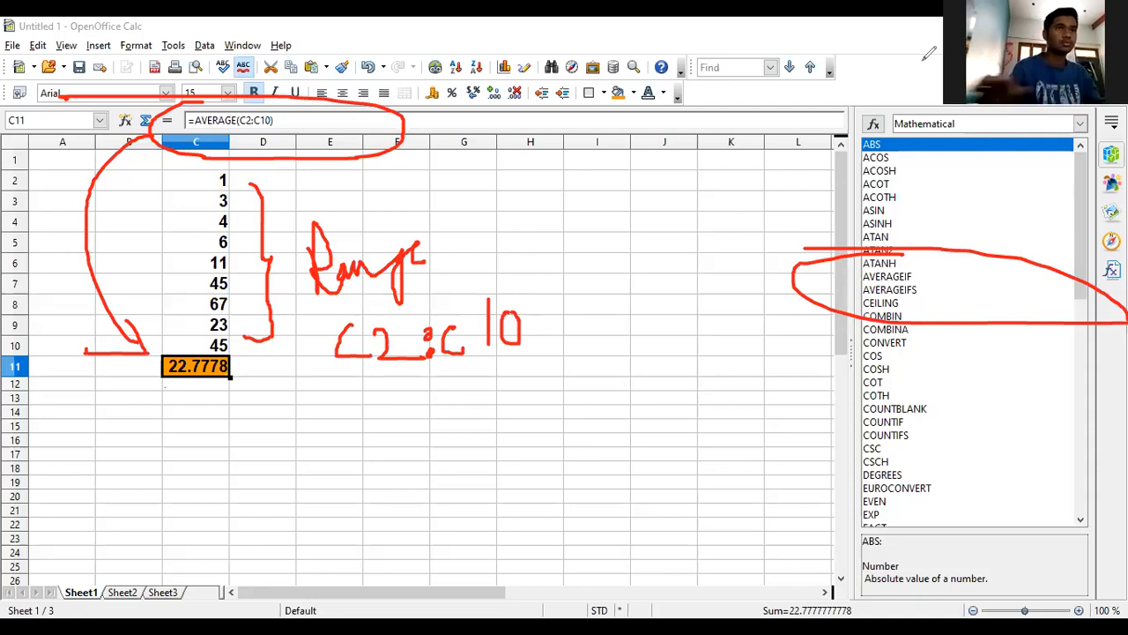
key("e")
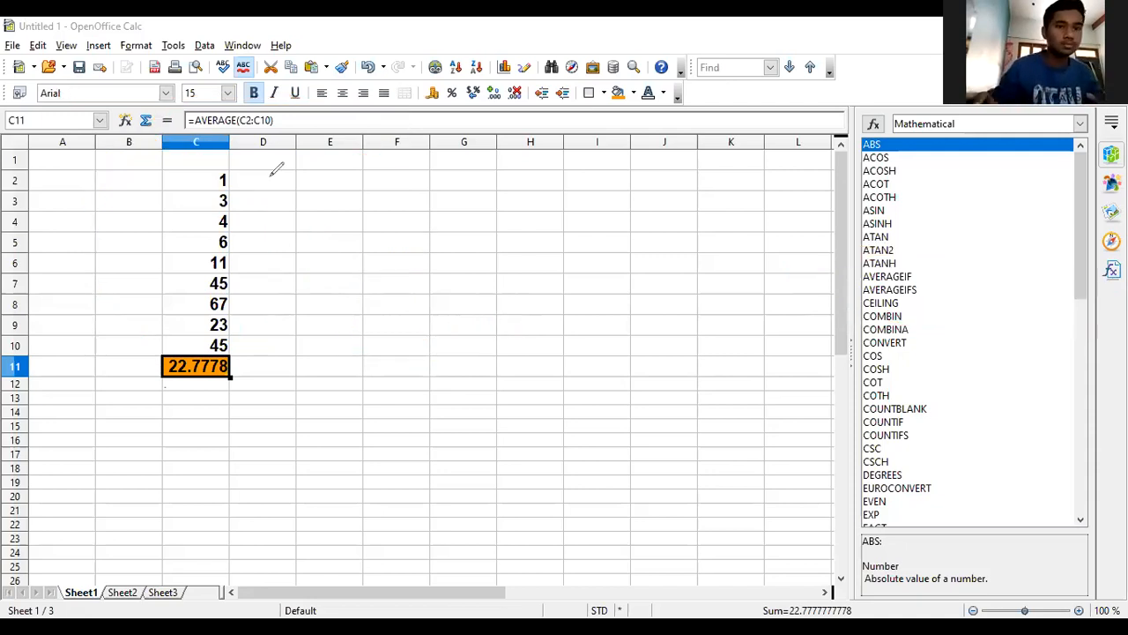
left_click(344, 226)
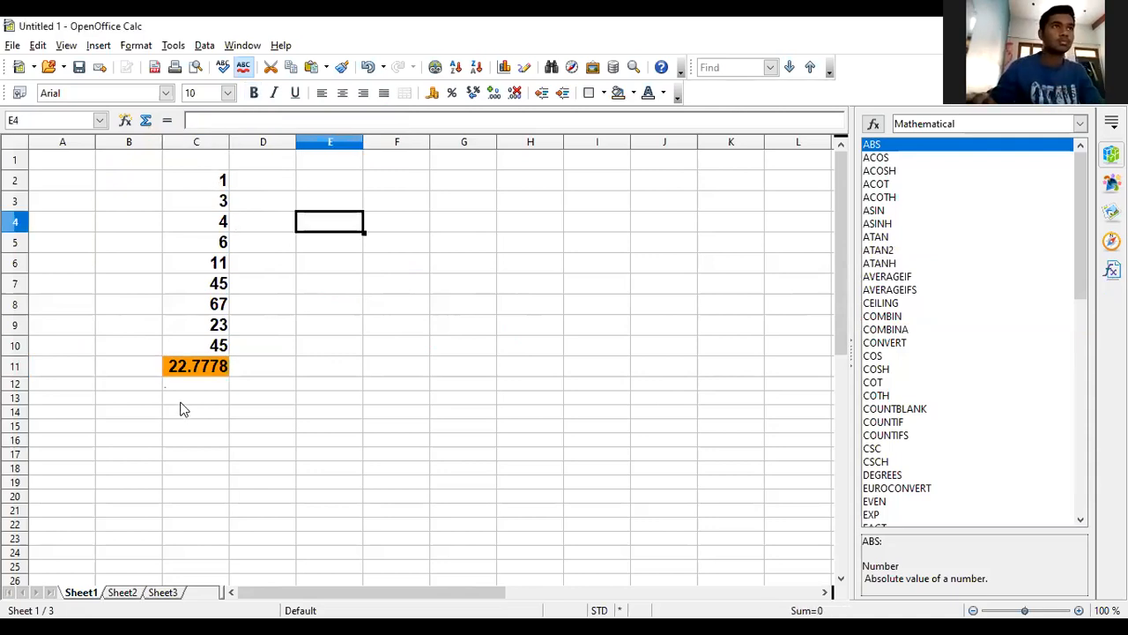
- Delete the contents of cells C1 to C14 while keeping their formats
left_click_drag(196, 160, 181, 408)
key("Delete")
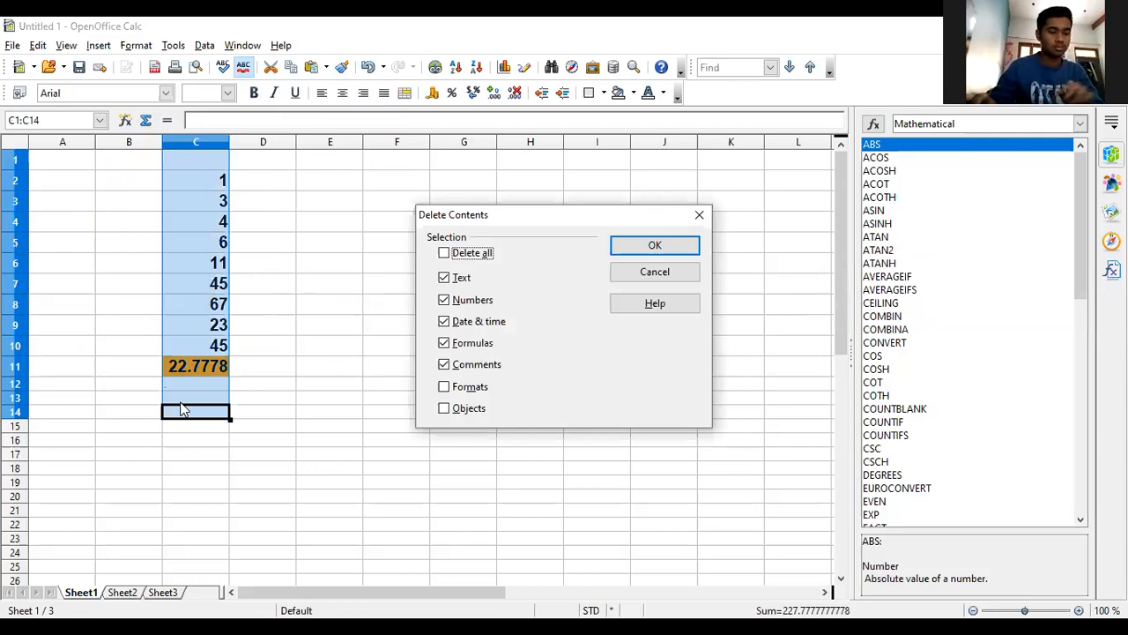
key("Return")
- Enter the negative decimal number -786.231 in the orange cell C11
left_click(262, 365)
left_click(202, 359)
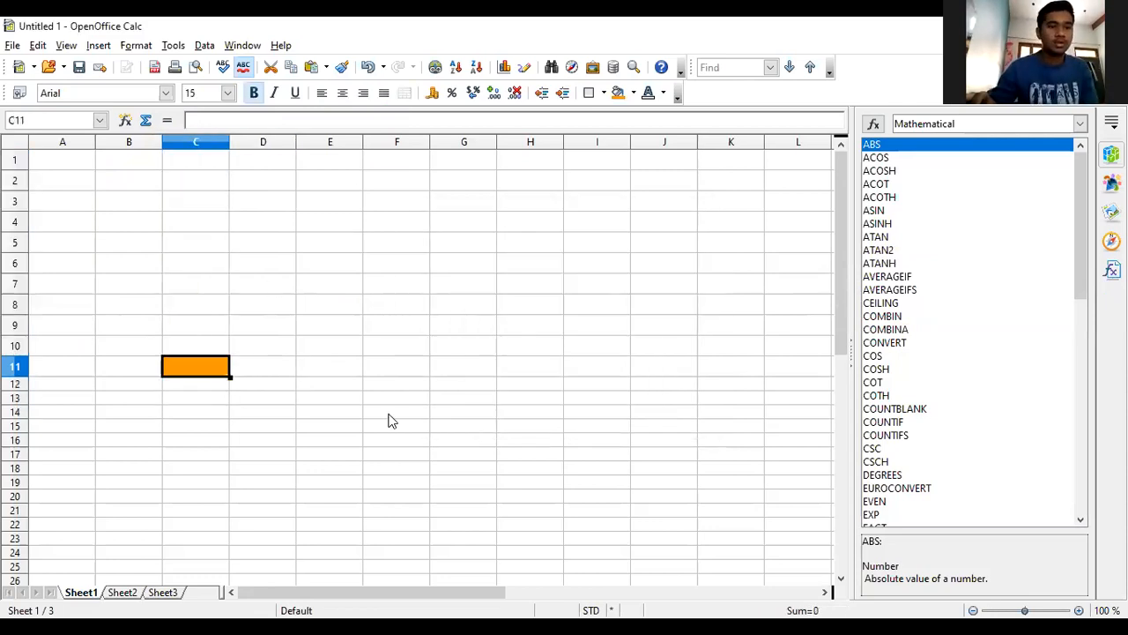
type("78")
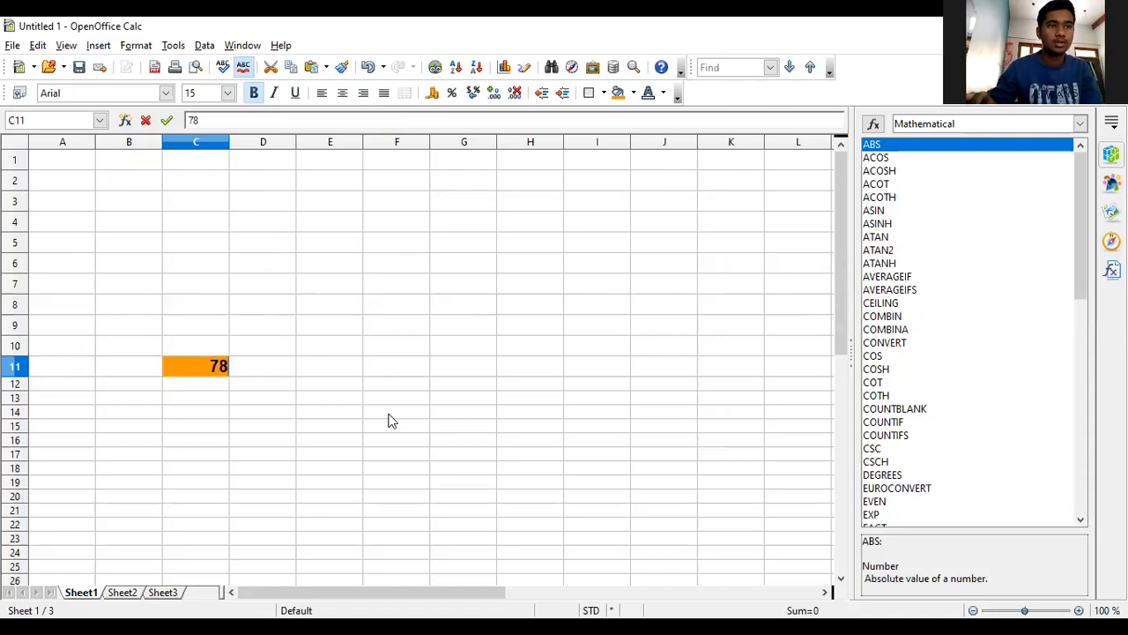
key("BackSpace")
type("-")
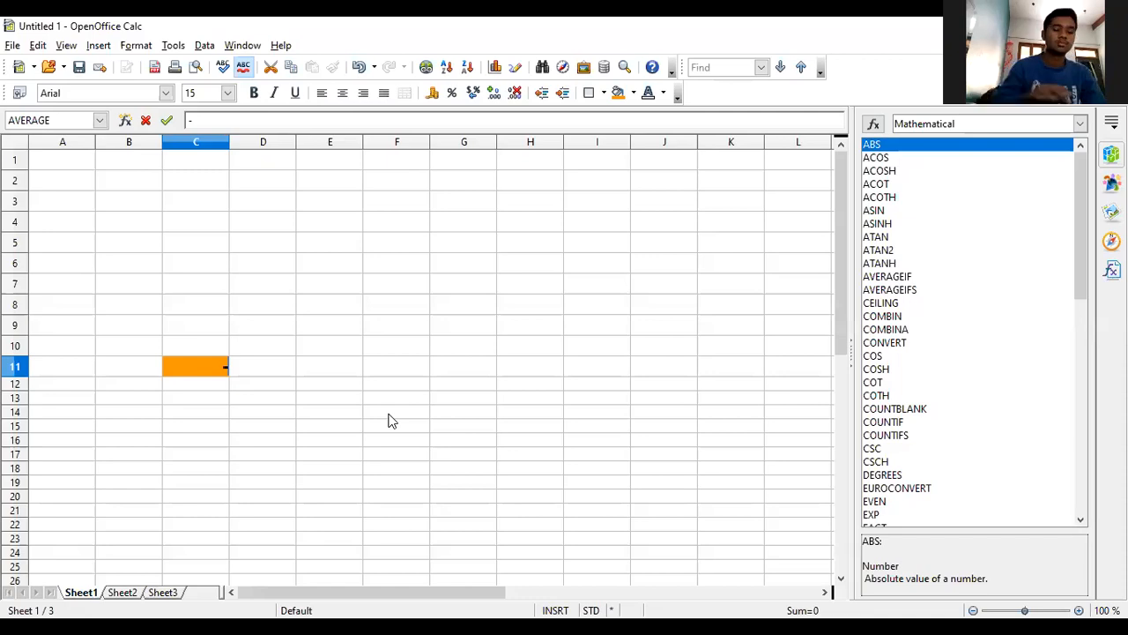
type("786.231")
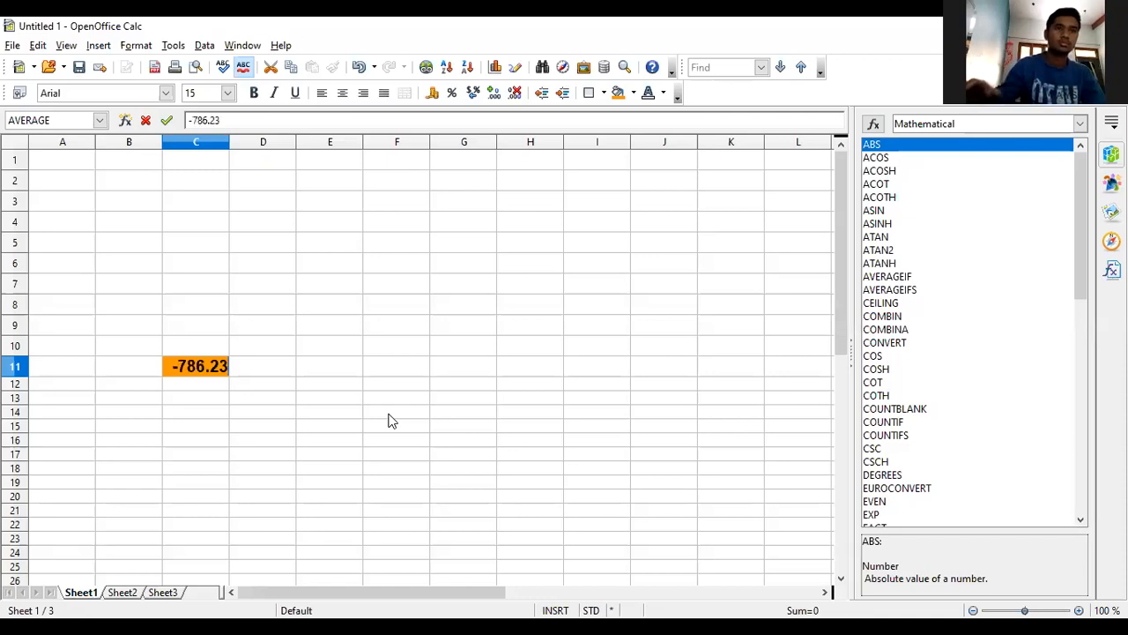
left_click(214, 468)
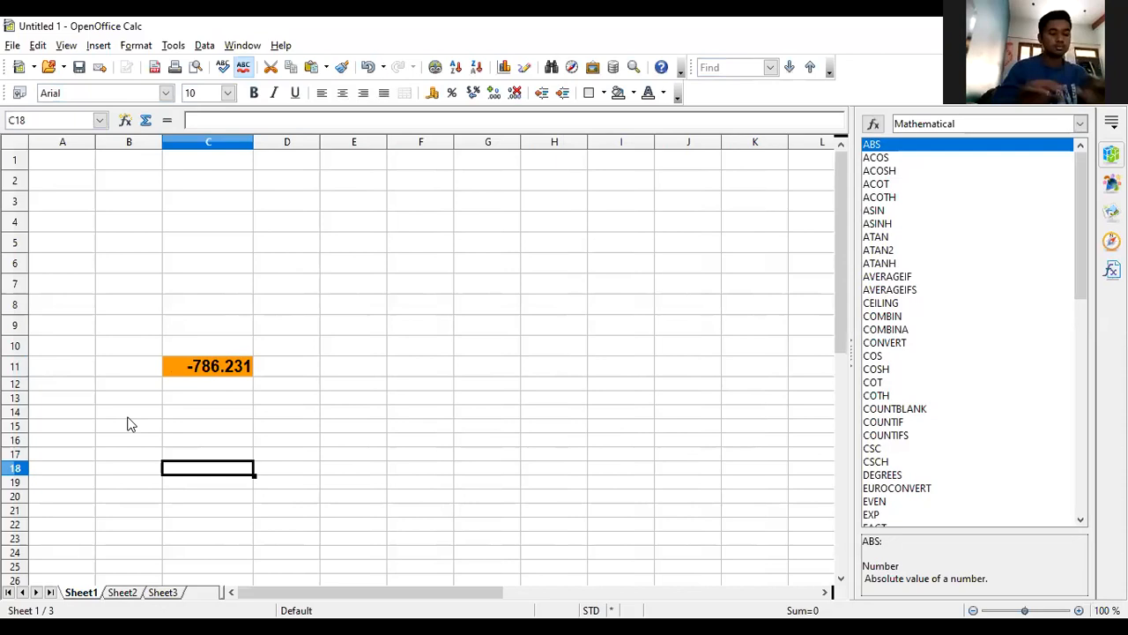
- Try the ABS function in cell C11, picking the range C14:C15 as its argument
left_click(204, 371)
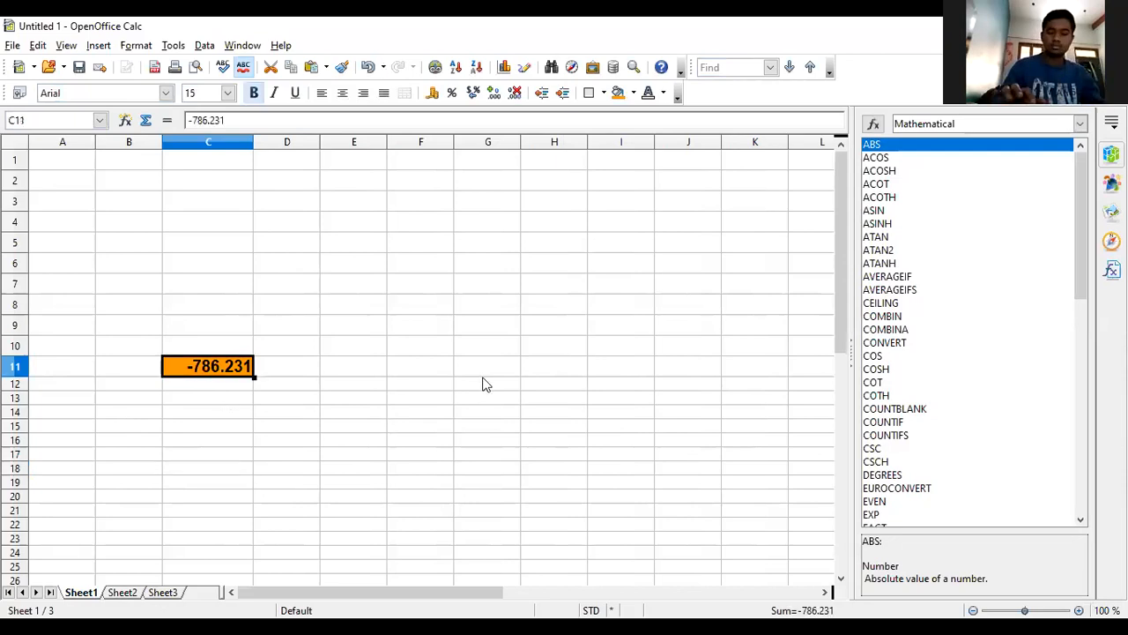
double_click(877, 145)
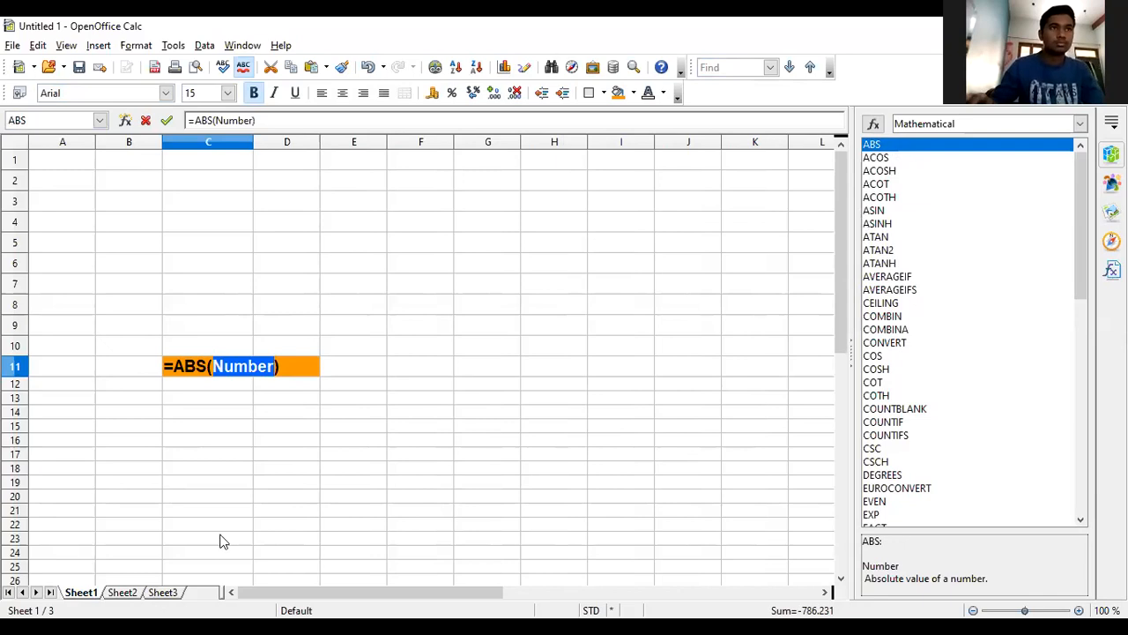
left_click(353, 468)
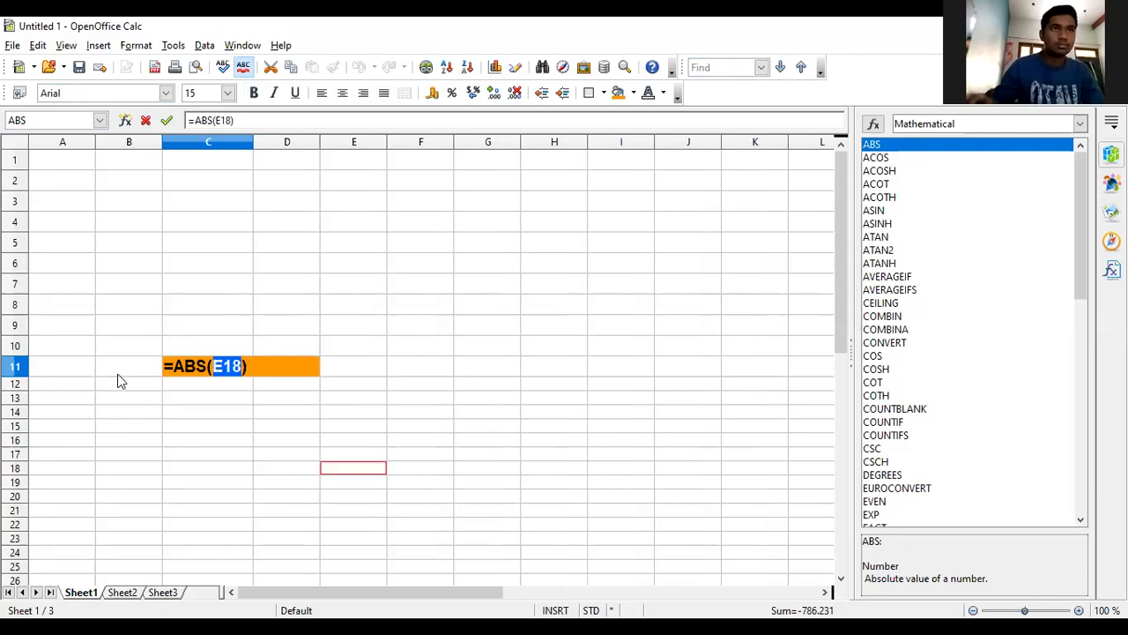
left_click_drag(208, 412, 208, 426)
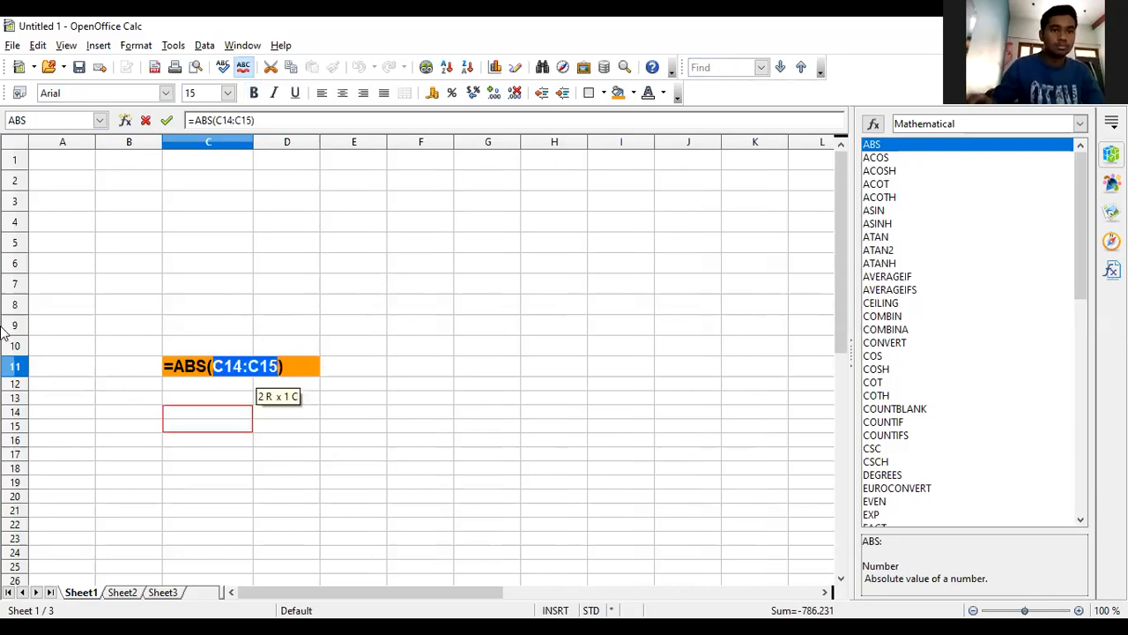
- Discard the ABS formula in cell C11 and put the number -786.231 back
key("Escape")
type("-786.231")
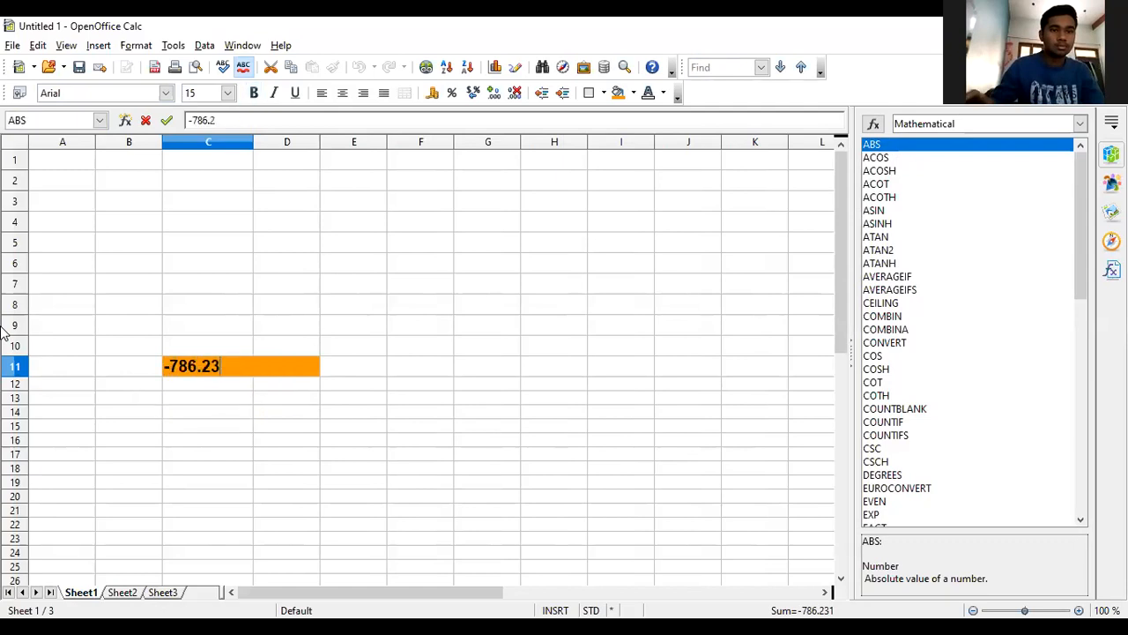
left_click(187, 411)
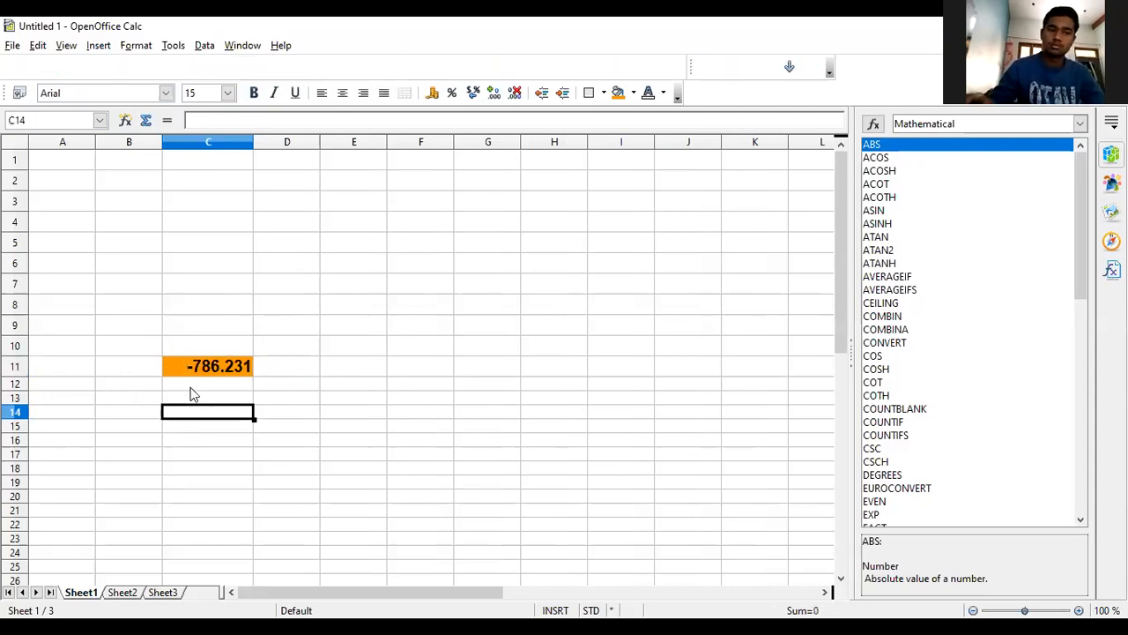
- Calculate the absolute value of cell C11 in cell C12 with the formula =ABS(C11)
left_click(191, 386)
left_click(221, 121)
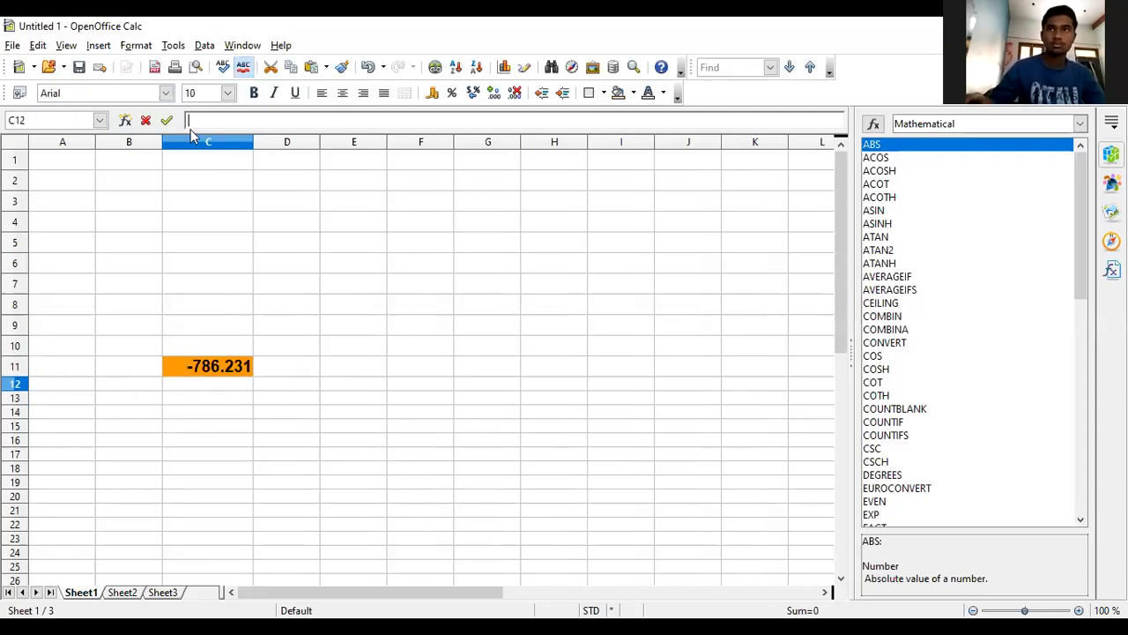
left_click(203, 382)
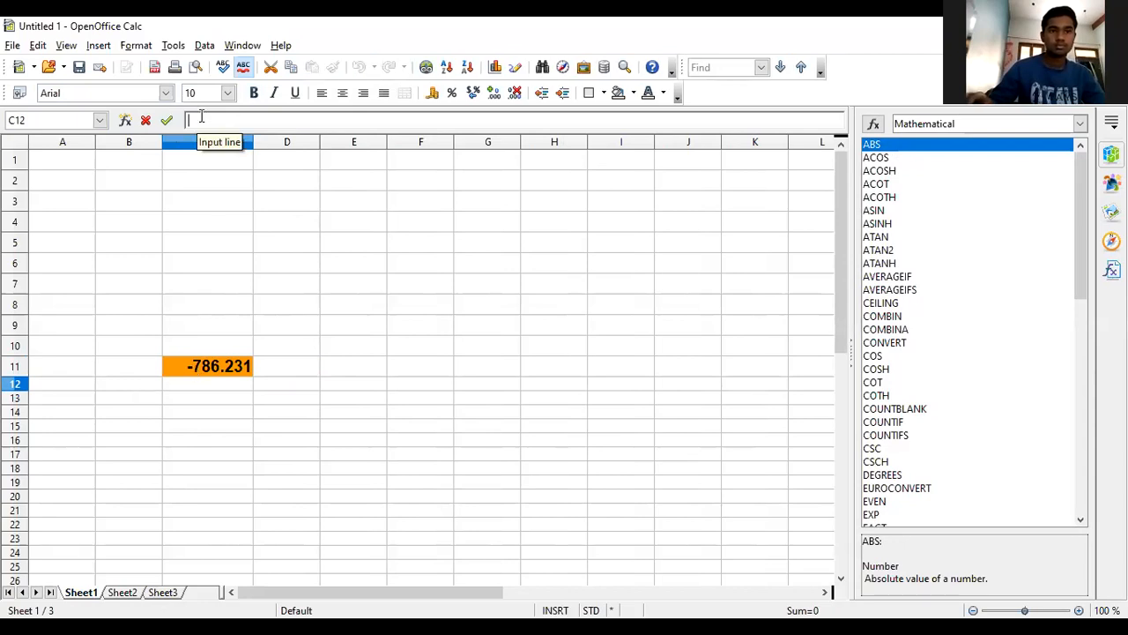
type("=")
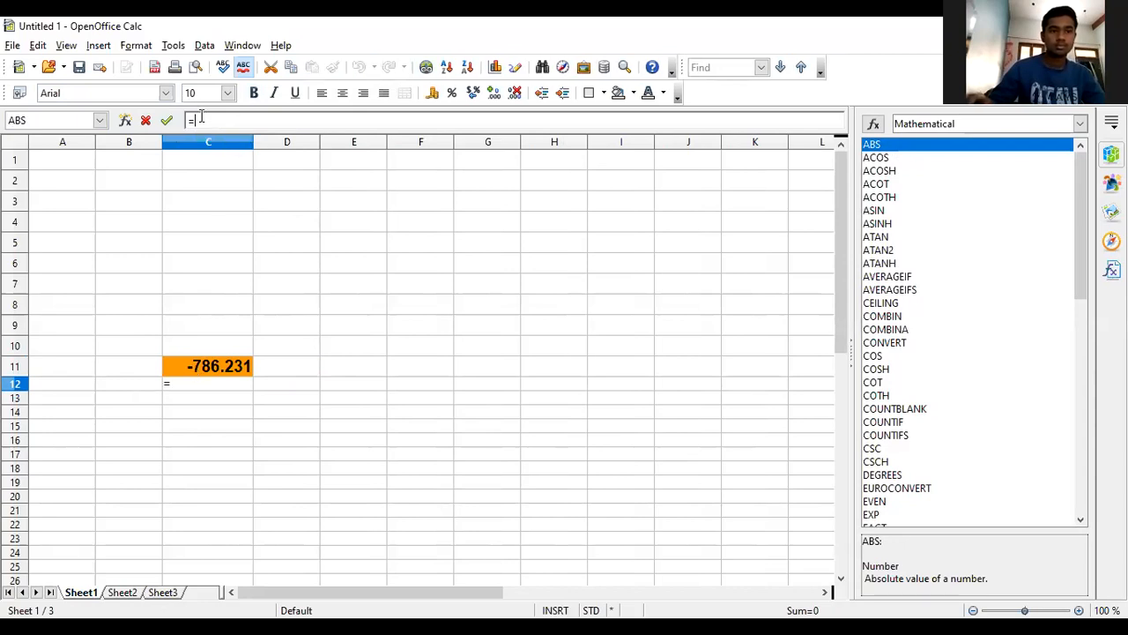
type("A")
key("Return")
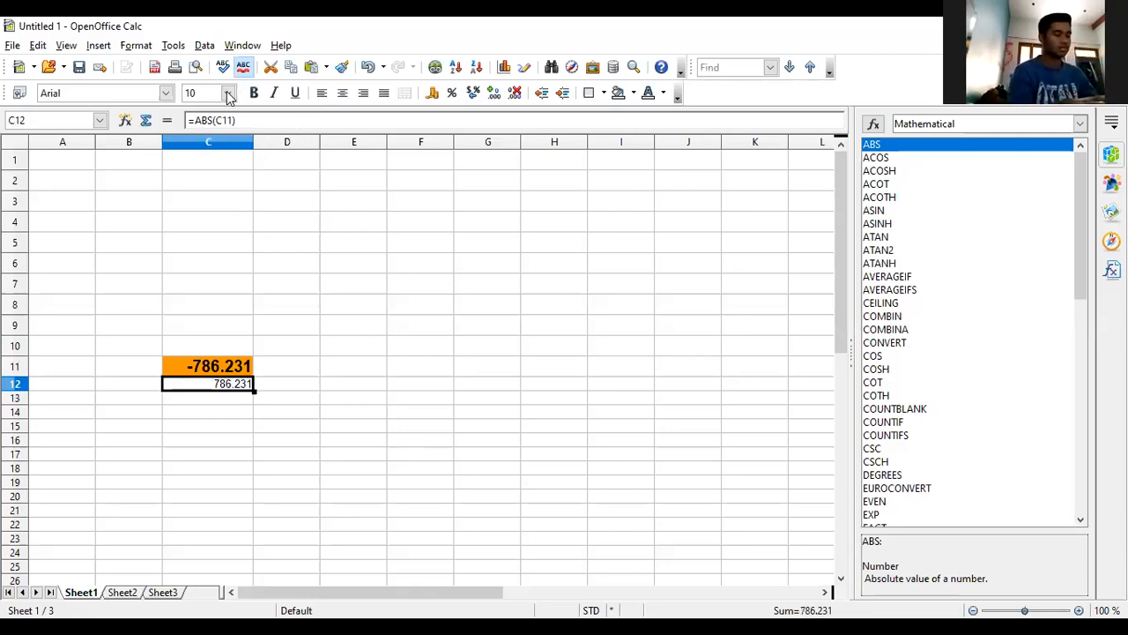
- Format the result in cell C12 as bold with a font size of 16
left_click(228, 93)
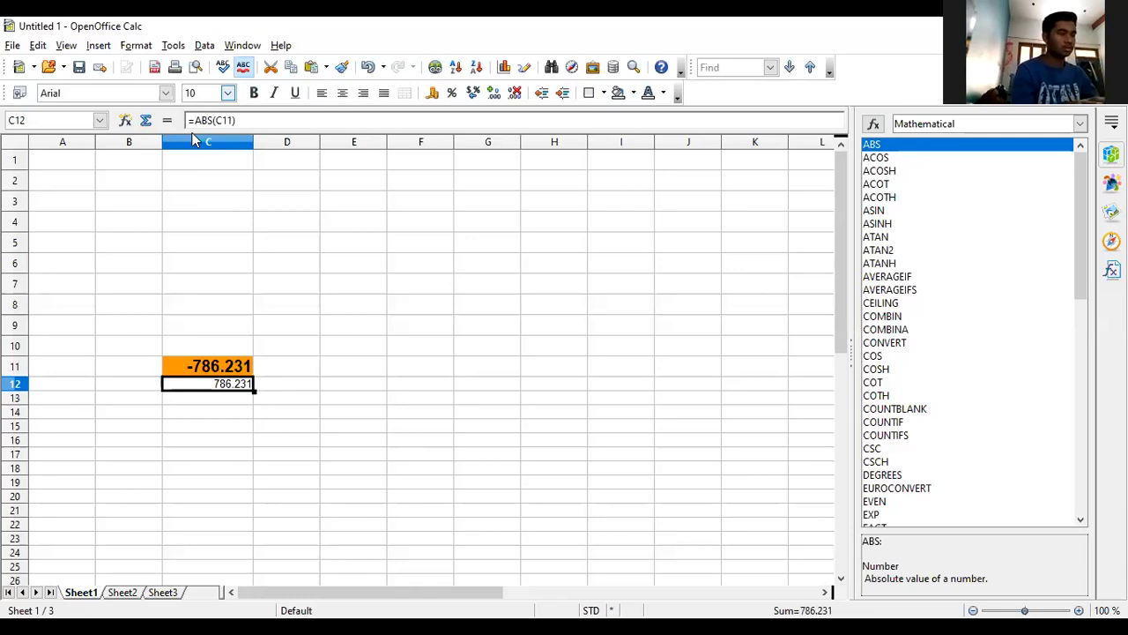
scroll(188, 231, "down", 3)
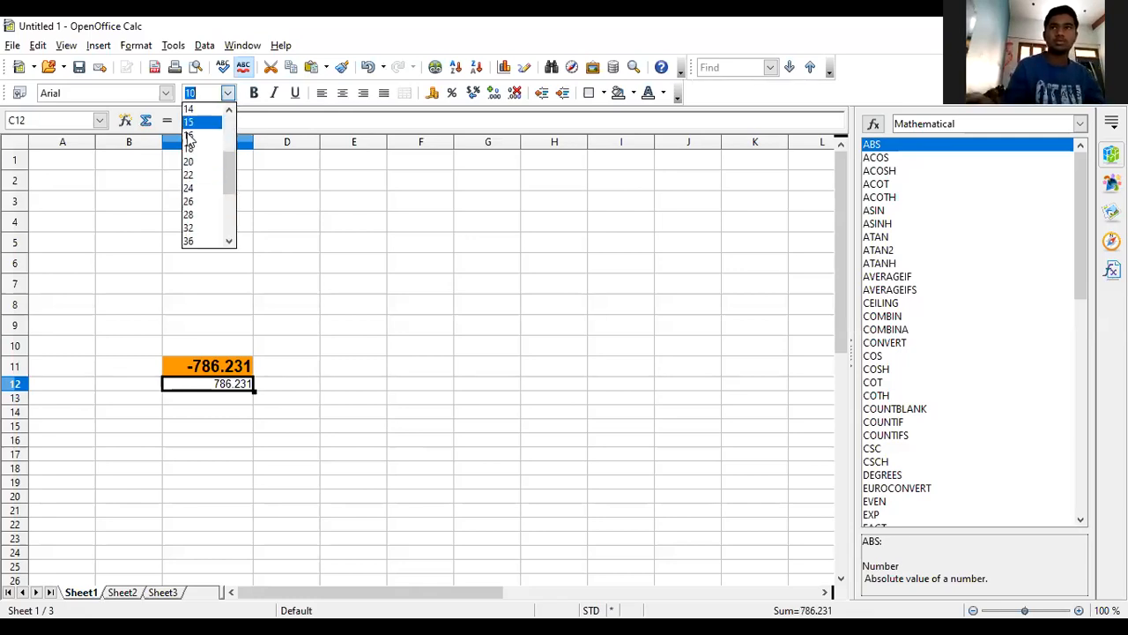
left_click(188, 137)
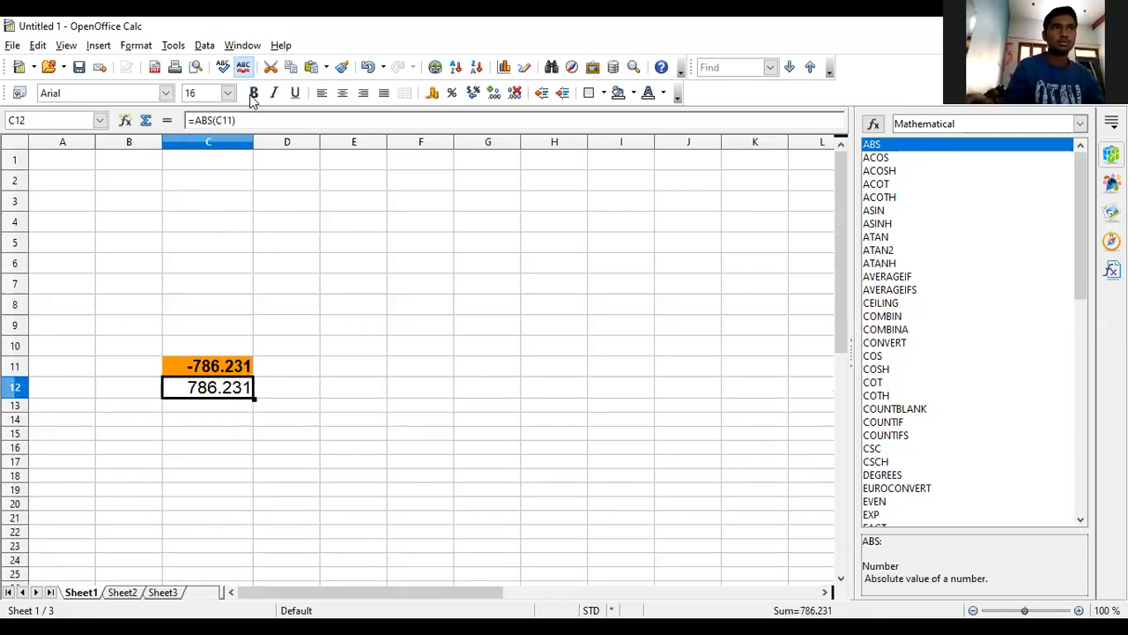
left_click(349, 367)
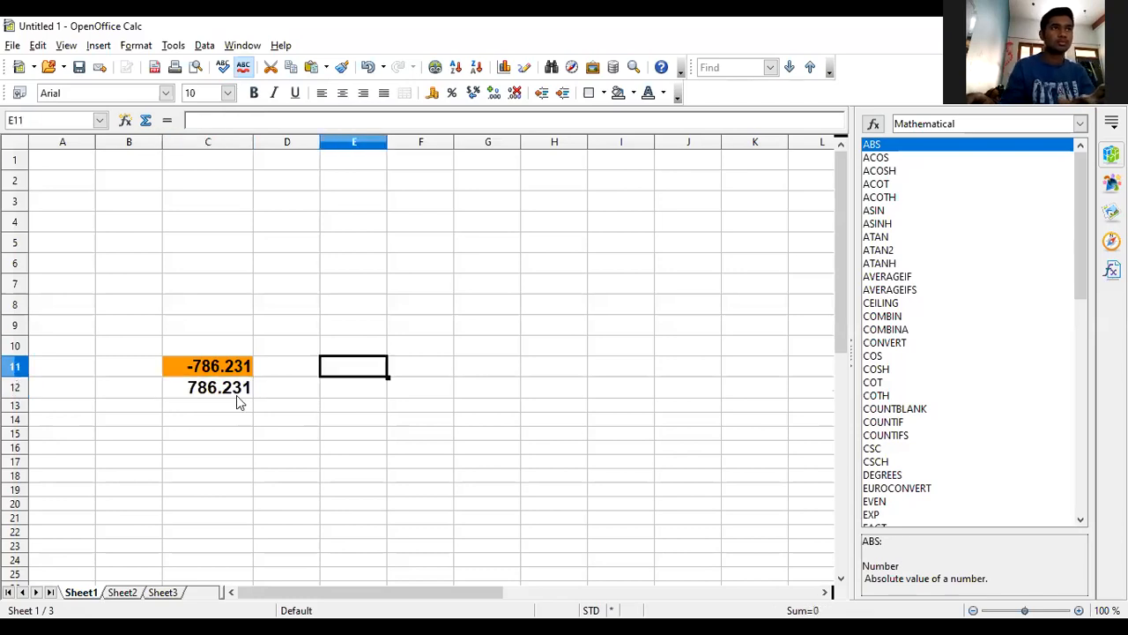
left_click(236, 395)
key("ctrl+b")
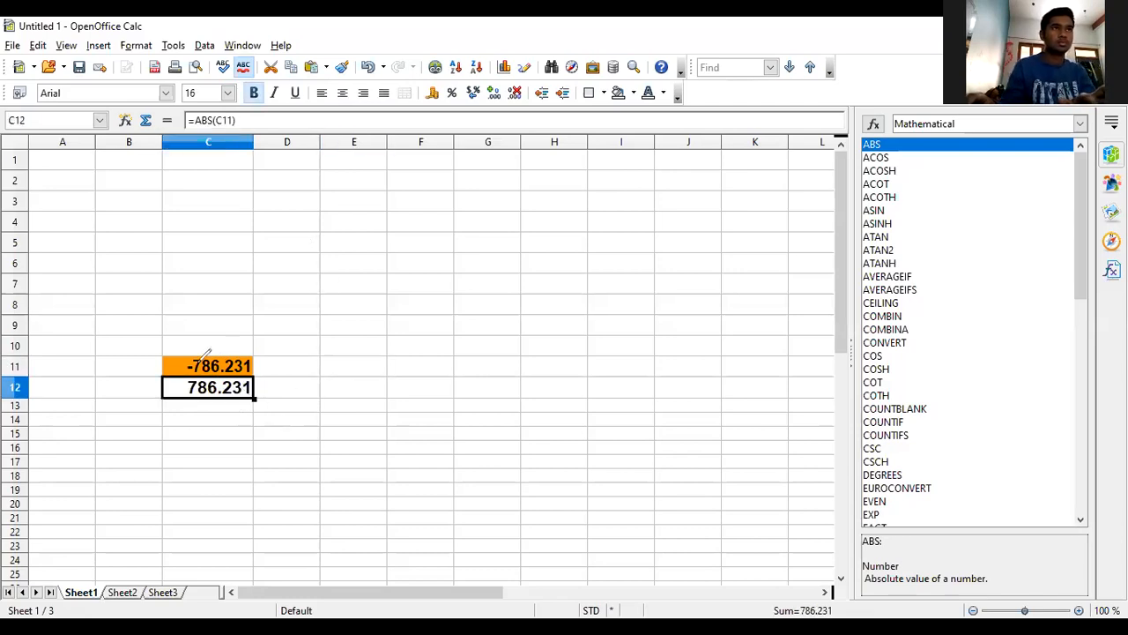
- Annotate the sheet in red, circling cells C11 and C12 and drawing an arrow from C12 to its ABS formula
mouse_move(160, 359)
left_mouse_down()
mouse_move(202, 364)
mouse_move(162, 333)
mouse_move(97, 356)
mouse_move(194, 298)
left_mouse_up()
mouse_move(254, 368)
left_mouse_down()
mouse_move(322, 373)
mouse_move(237, 386)
mouse_move(94, 169)
mouse_move(185, 104)
left_mouse_up()
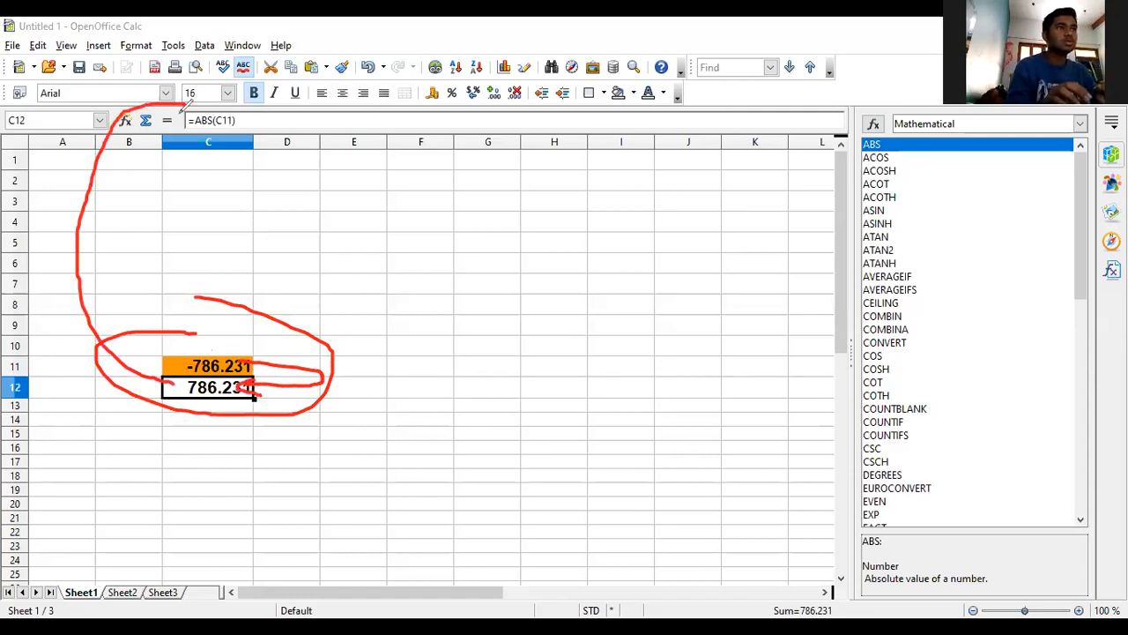
mouse_move(346, 314)
left_mouse_down()
mouse_move(370, 287)
mouse_move(380, 298)
mouse_move(427, 282)
mouse_move(433, 290)
mouse_move(479, 242)
left_mouse_up()
left_click_drag(460, 280, 490, 208)
mouse_move(487, 210)
left_mouse_down()
mouse_move(516, 244)
mouse_move(463, 264)
mouse_move(480, 243)
mouse_move(502, 239)
mouse_move(485, 258)
mouse_move(521, 245)
left_mouse_up()
key("ctrl+z")
key("ctrl+z")
key("ctrl+z")
key("ctrl+z")
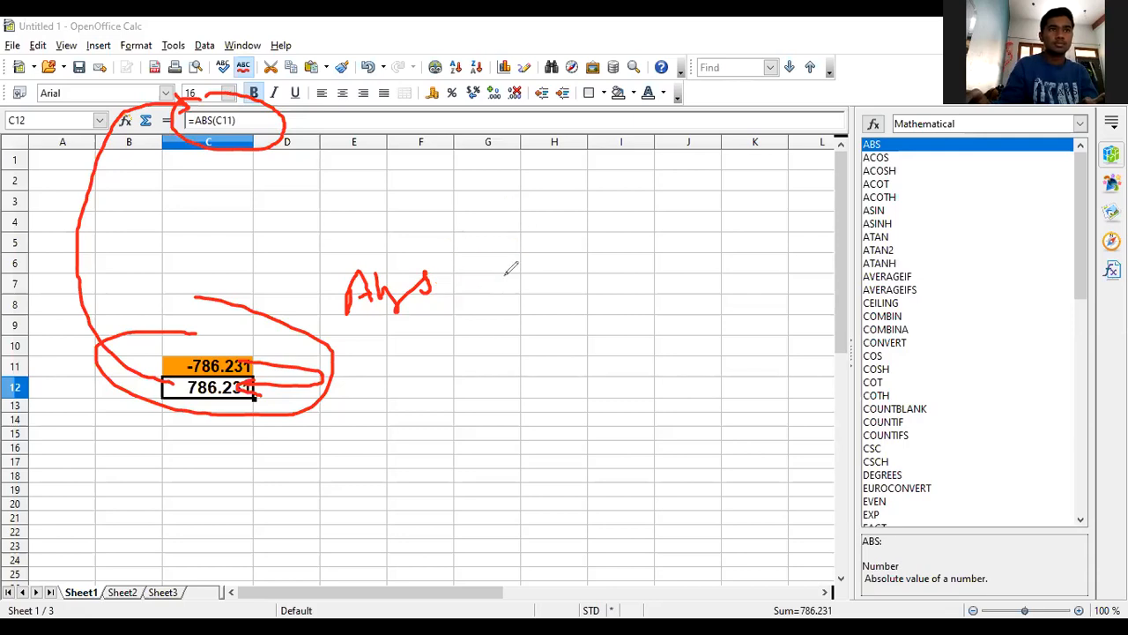
key("ctrl+z")
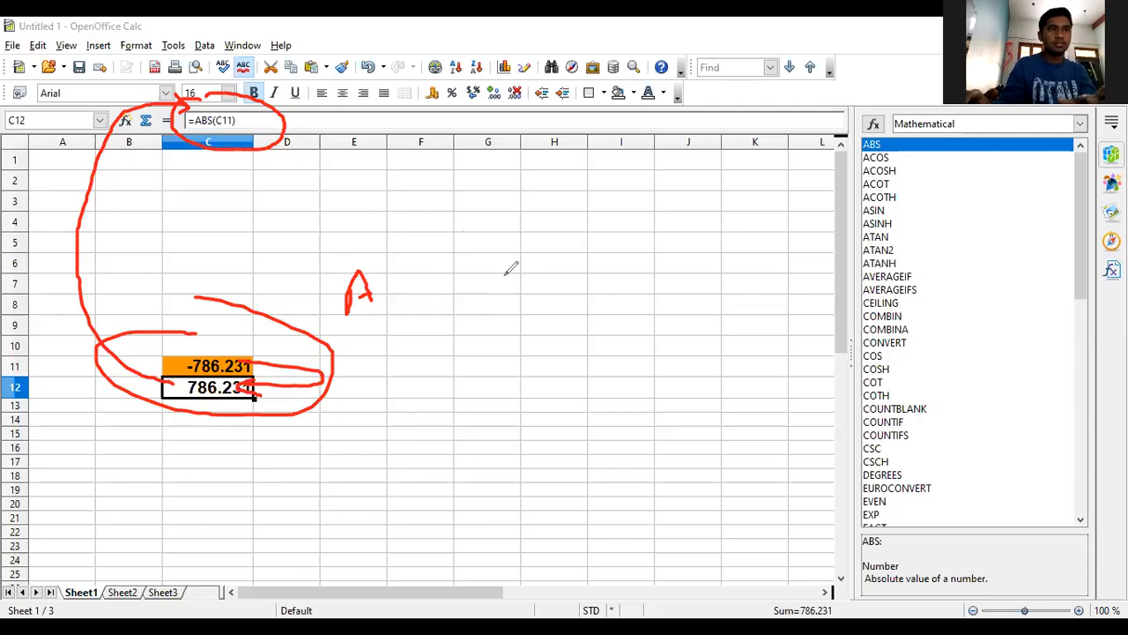
key("ctrl+z")
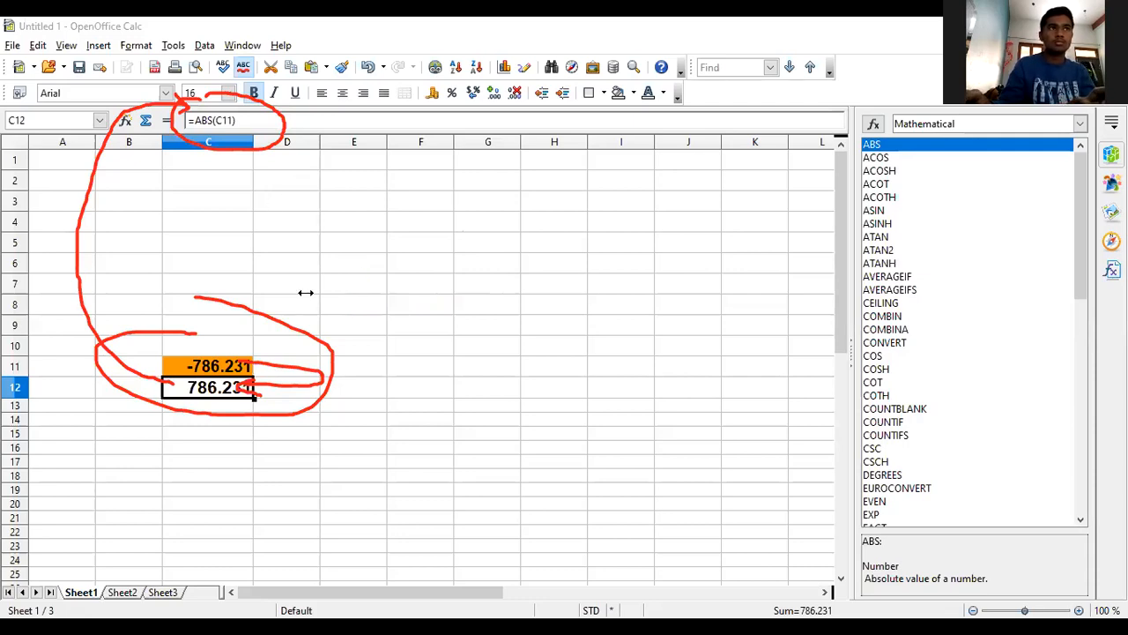
- Add the red text annotation "ABSOLUTE VALUE OF CELL C11 IN CELL C12" beside the circled cells
type("ABSOL")
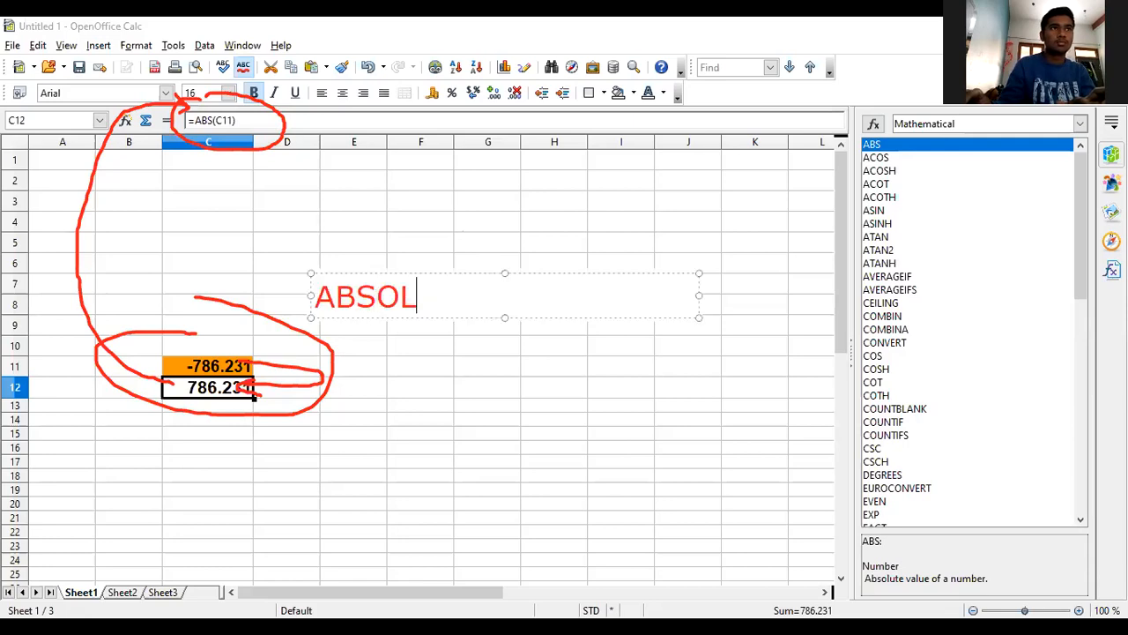
type("UTE VAL")
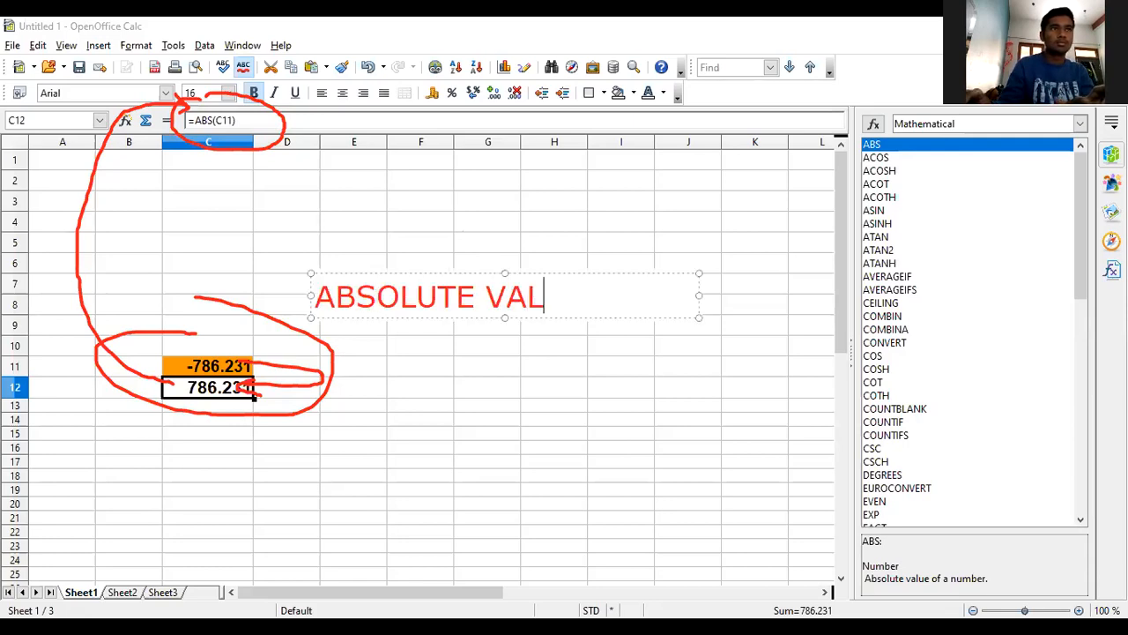
type("UE OF CE")
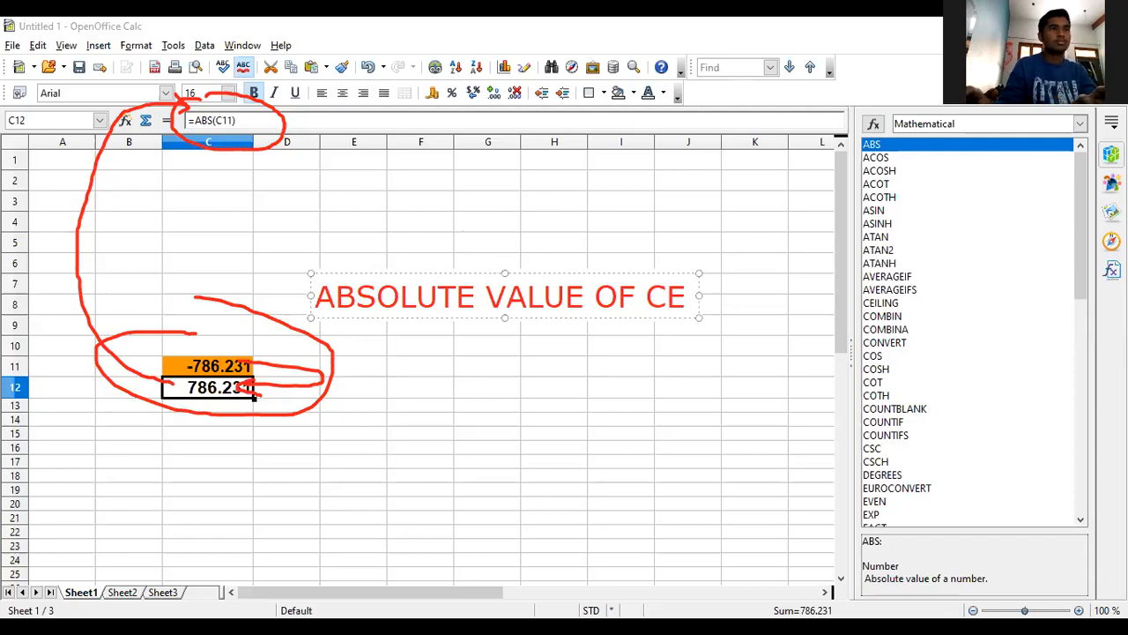
type("LL C11 IN")
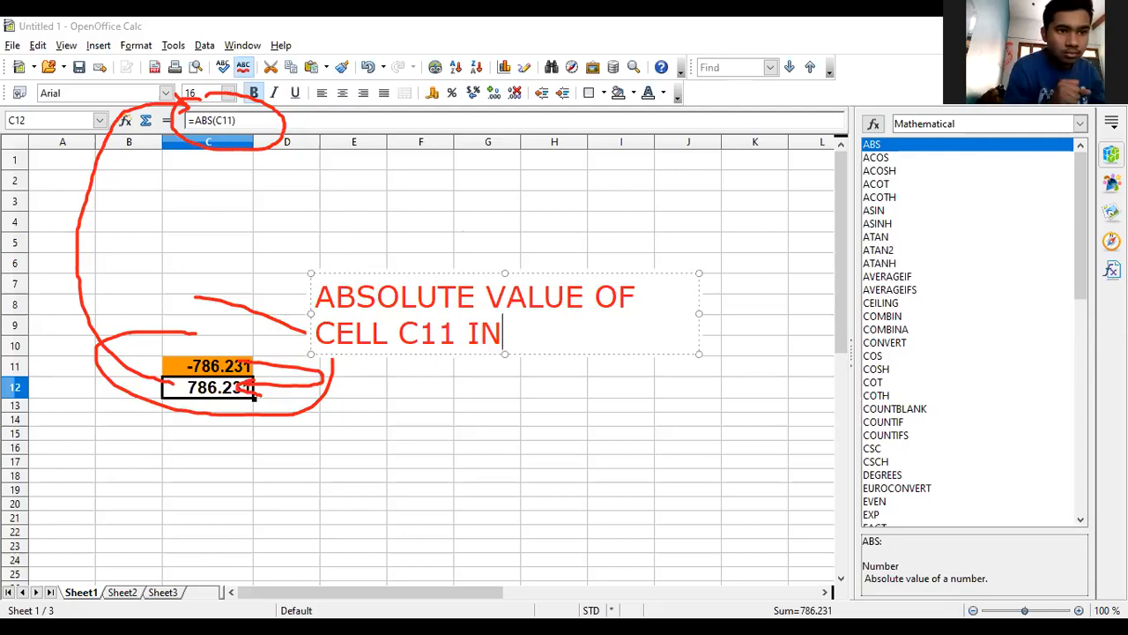
type(" CELL ")
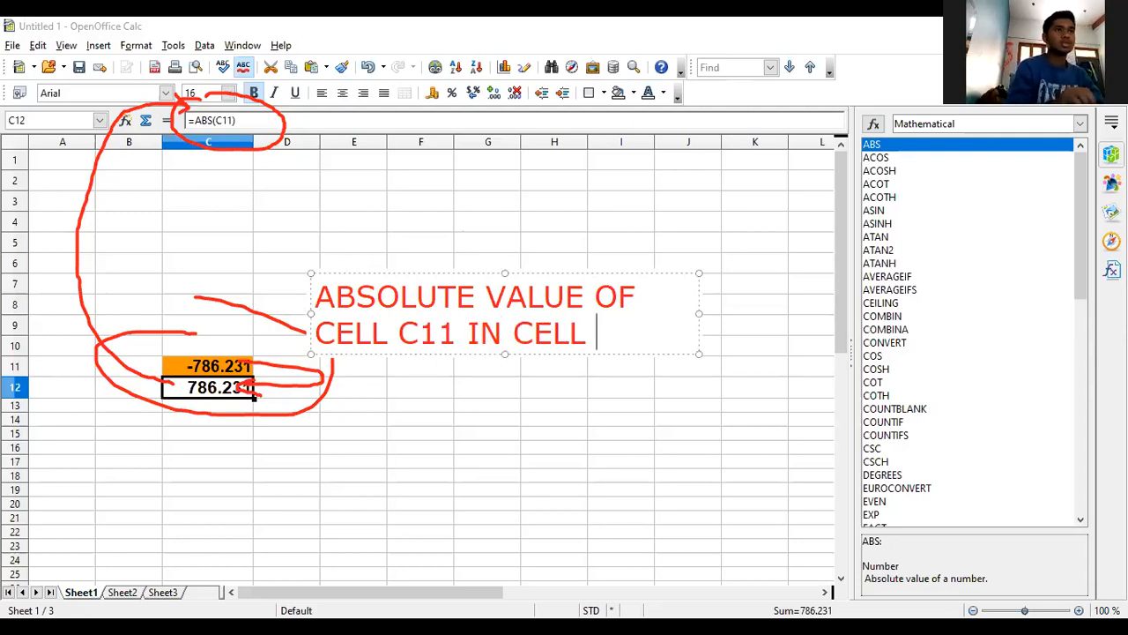
type("C12")
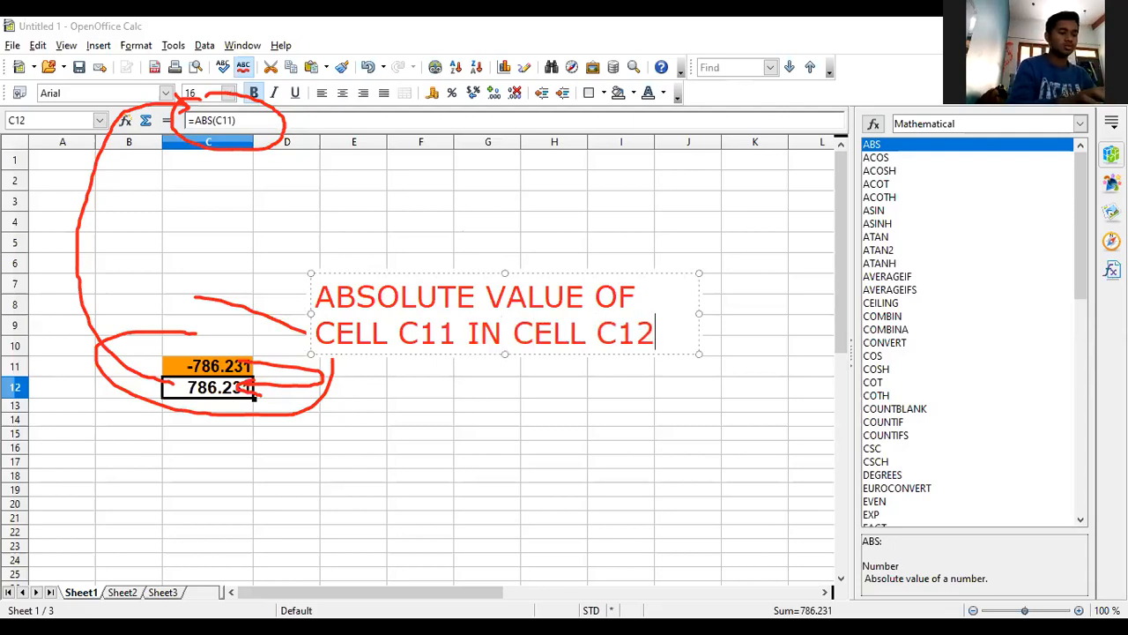
key("Return")
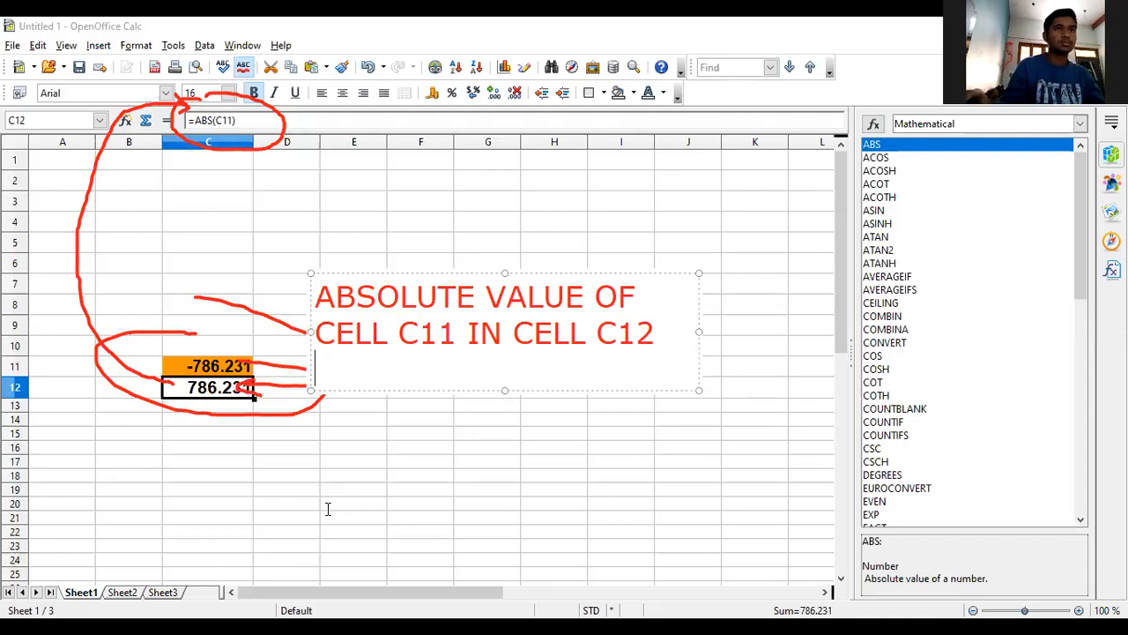
left_click(915, 274)
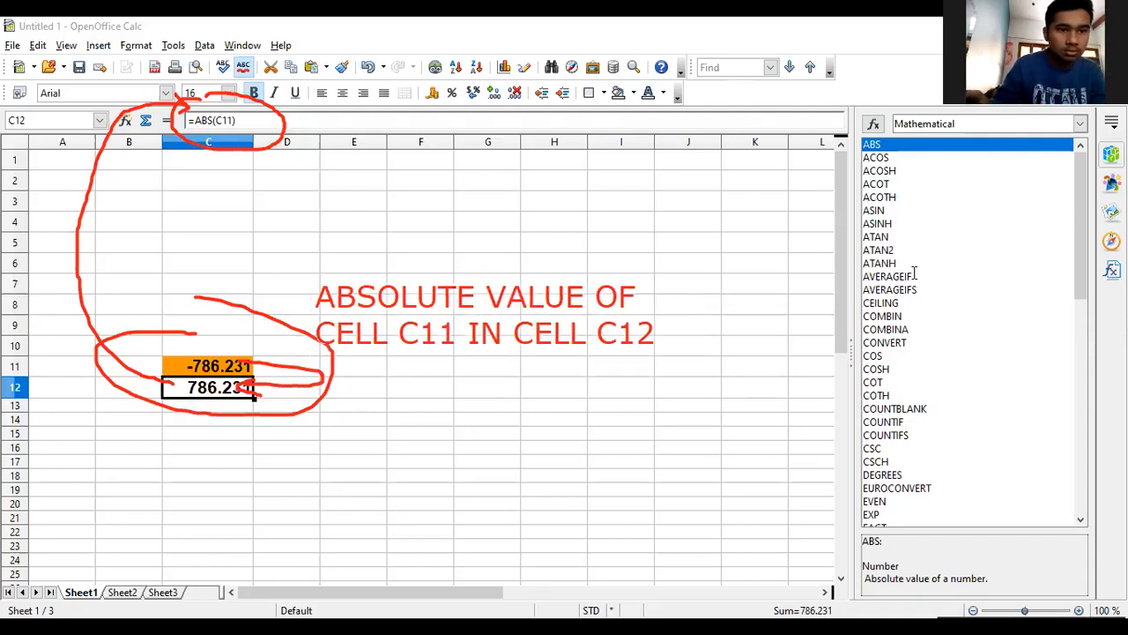